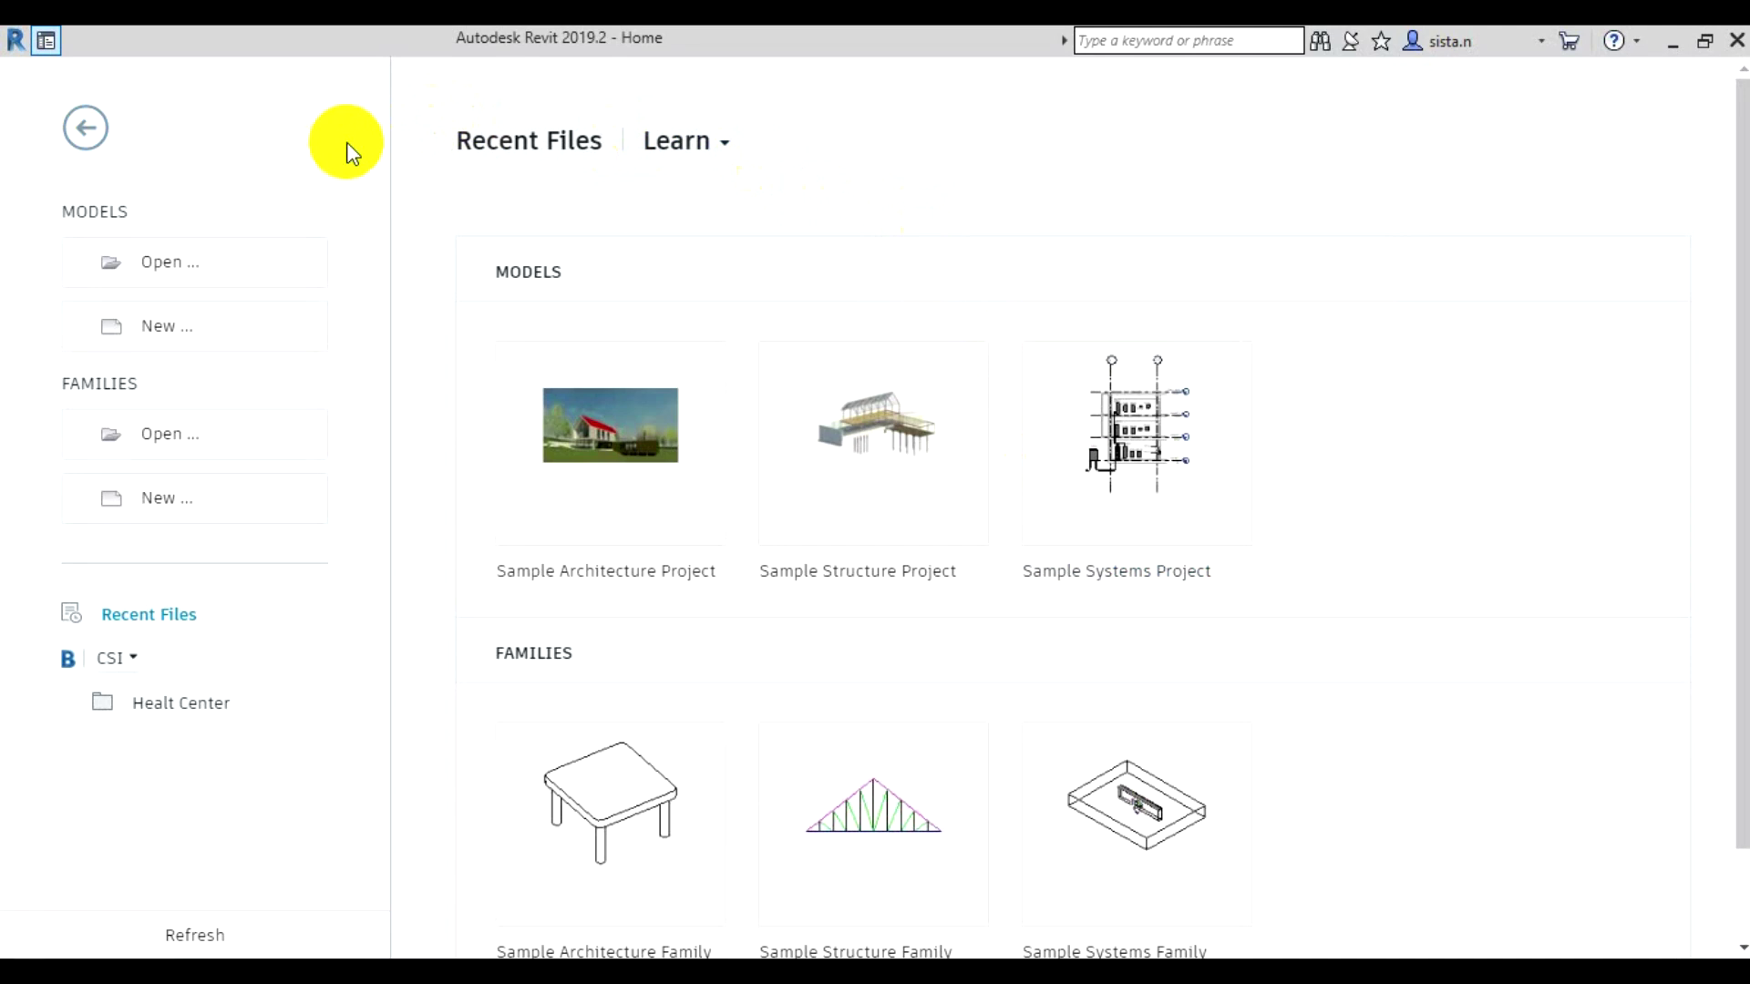
Start a new project, centre the New Project dialog, and review the templates while keeping Construction Template
left_click(234, 330)
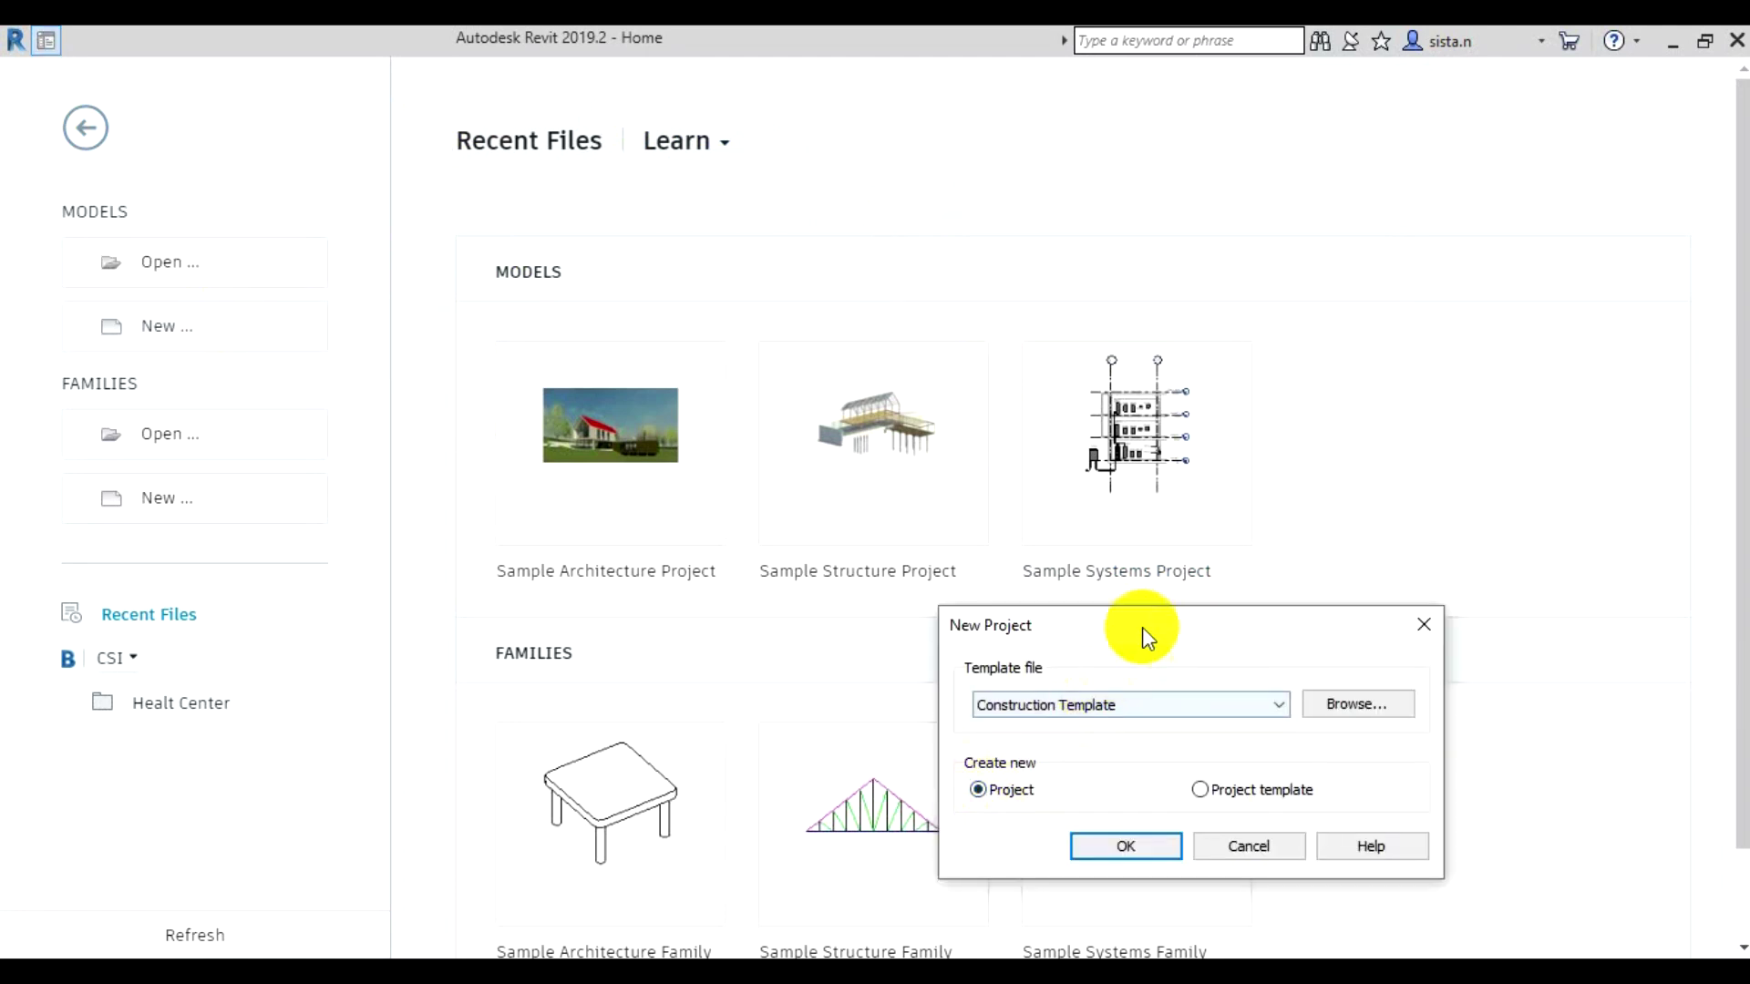
mouse_move(1151, 625)
left_mouse_down()
mouse_move(847, 412)
mouse_move(850, 364)
left_mouse_up()
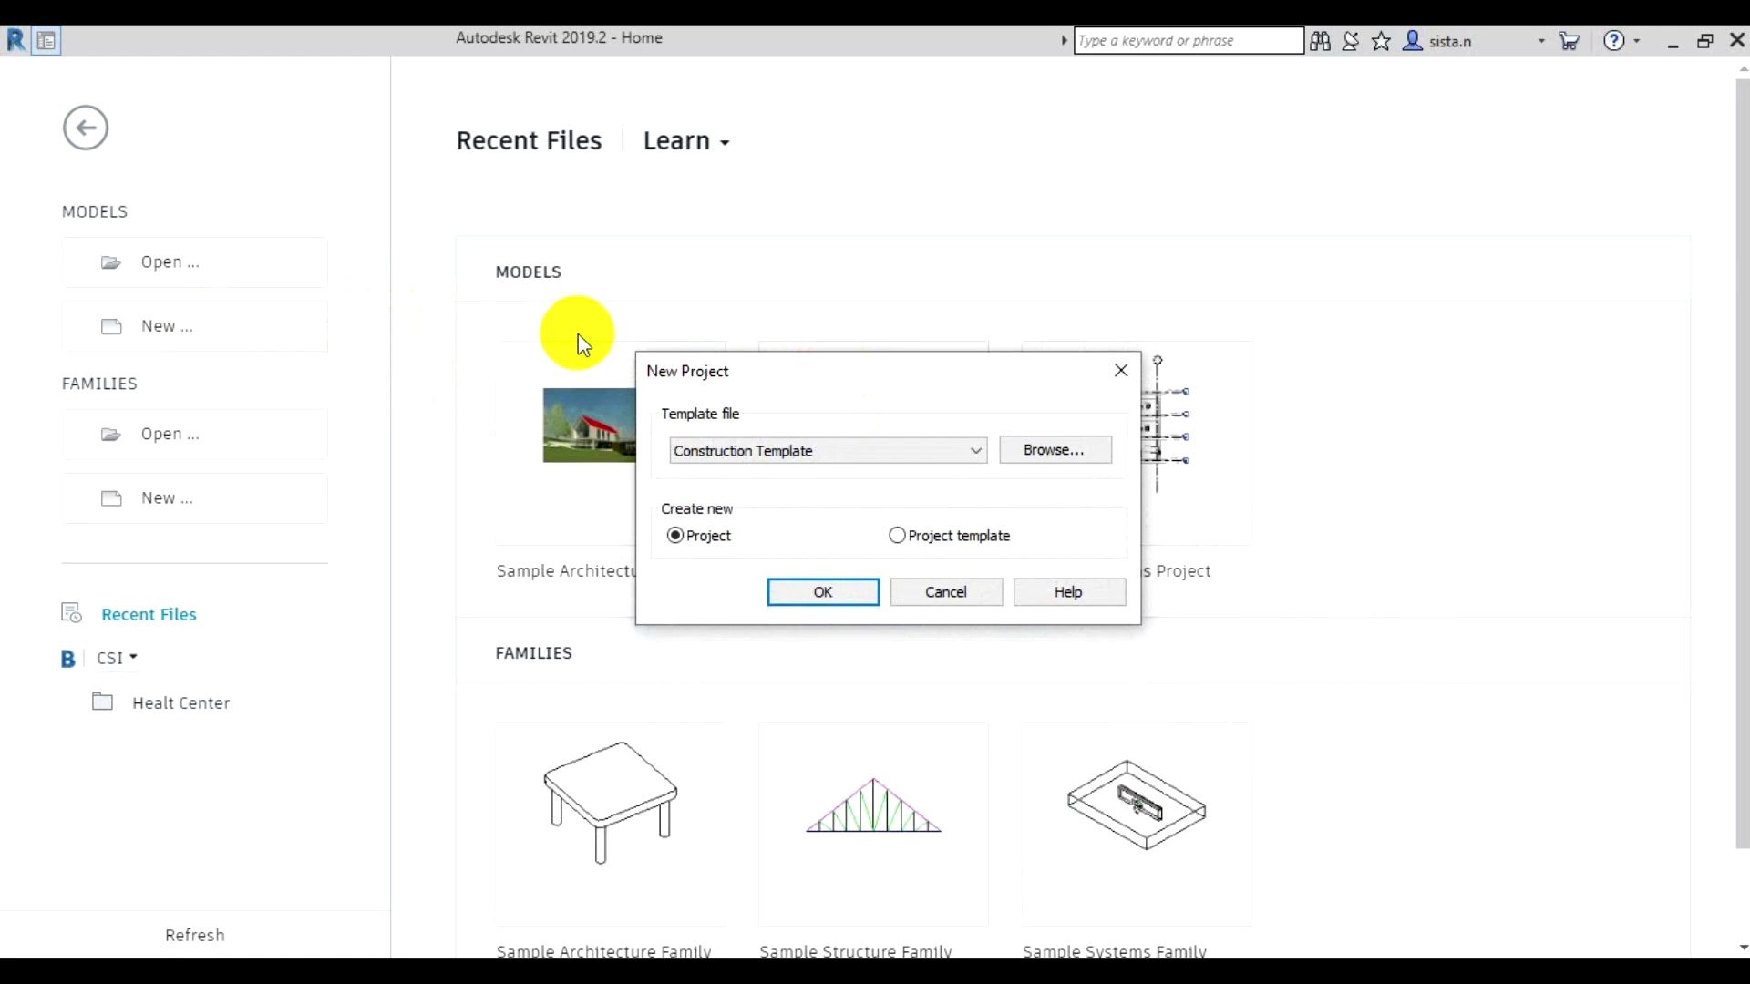
left_click(851, 449)
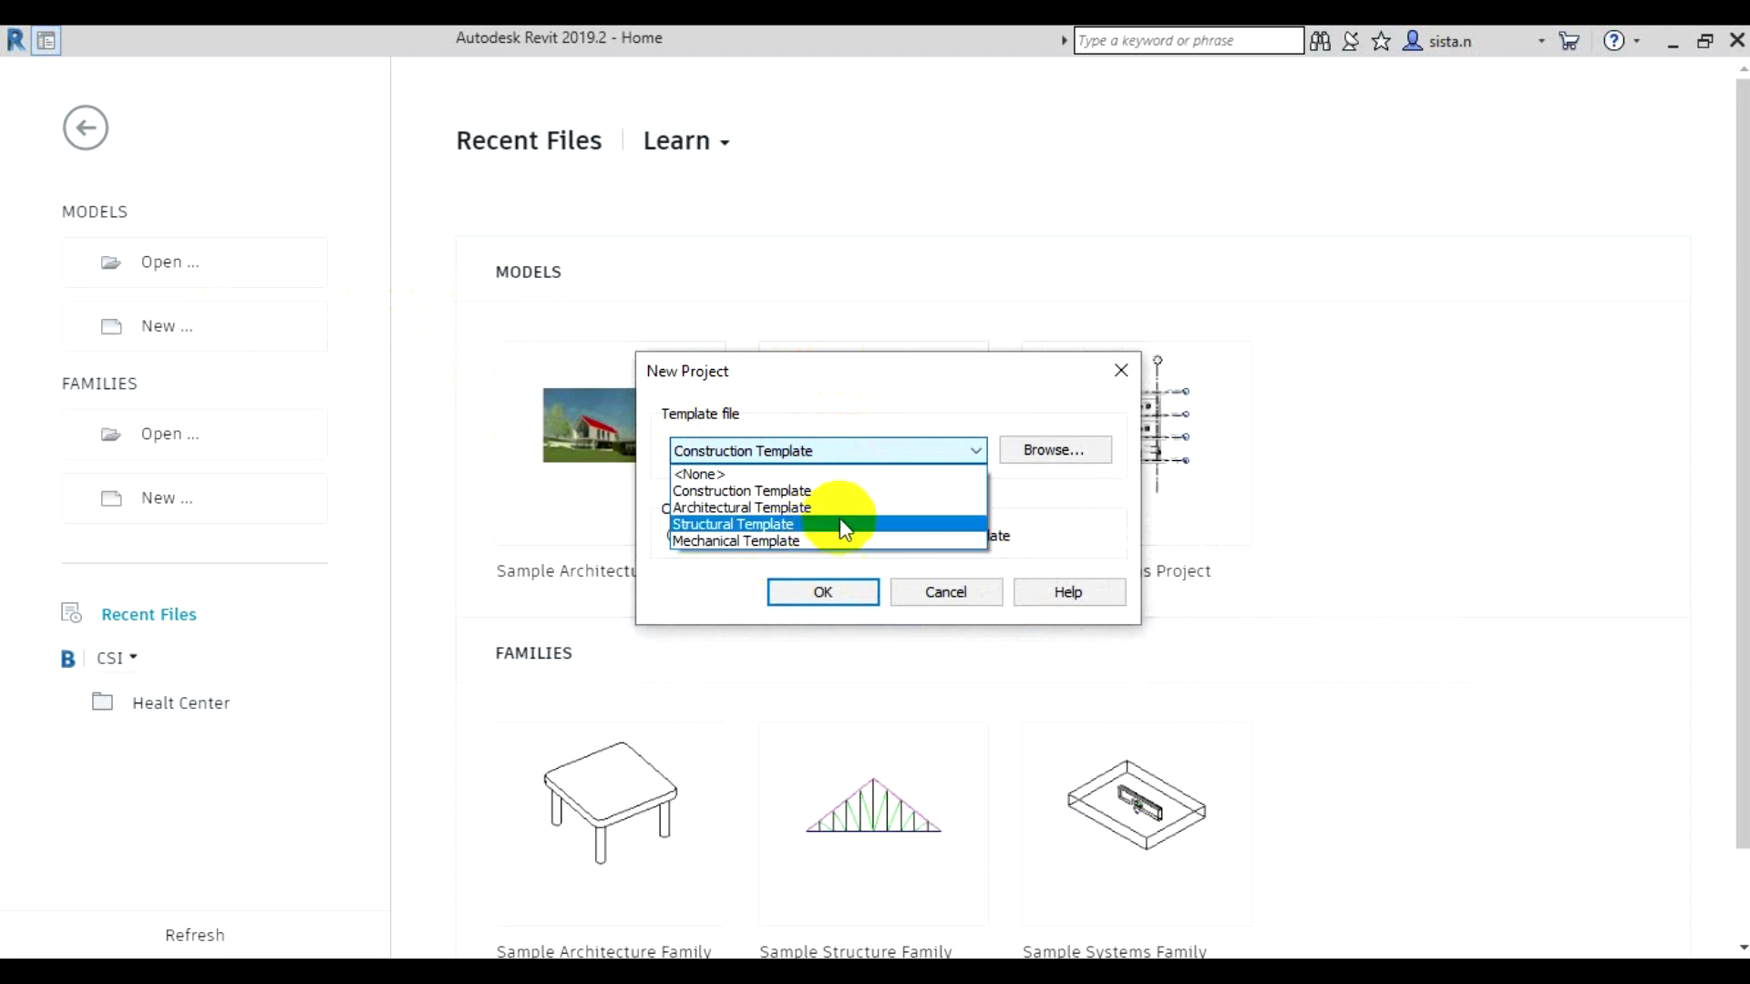
left_click(834, 419)
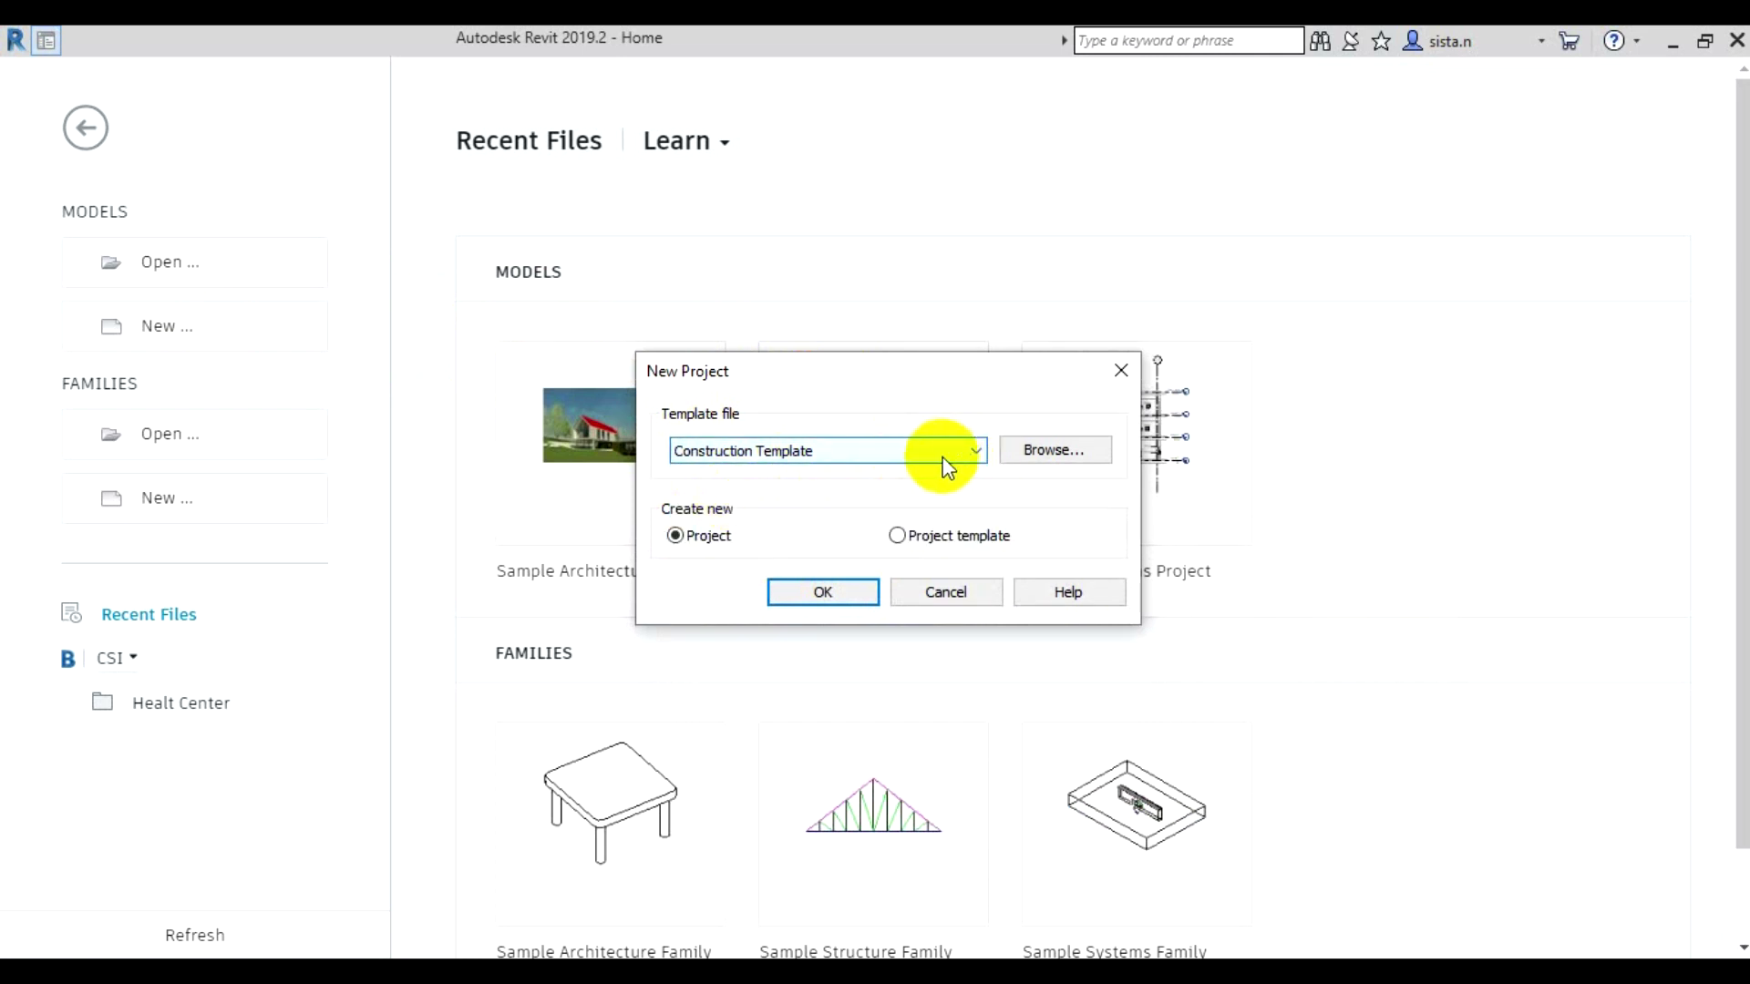
left_click(1045, 460)
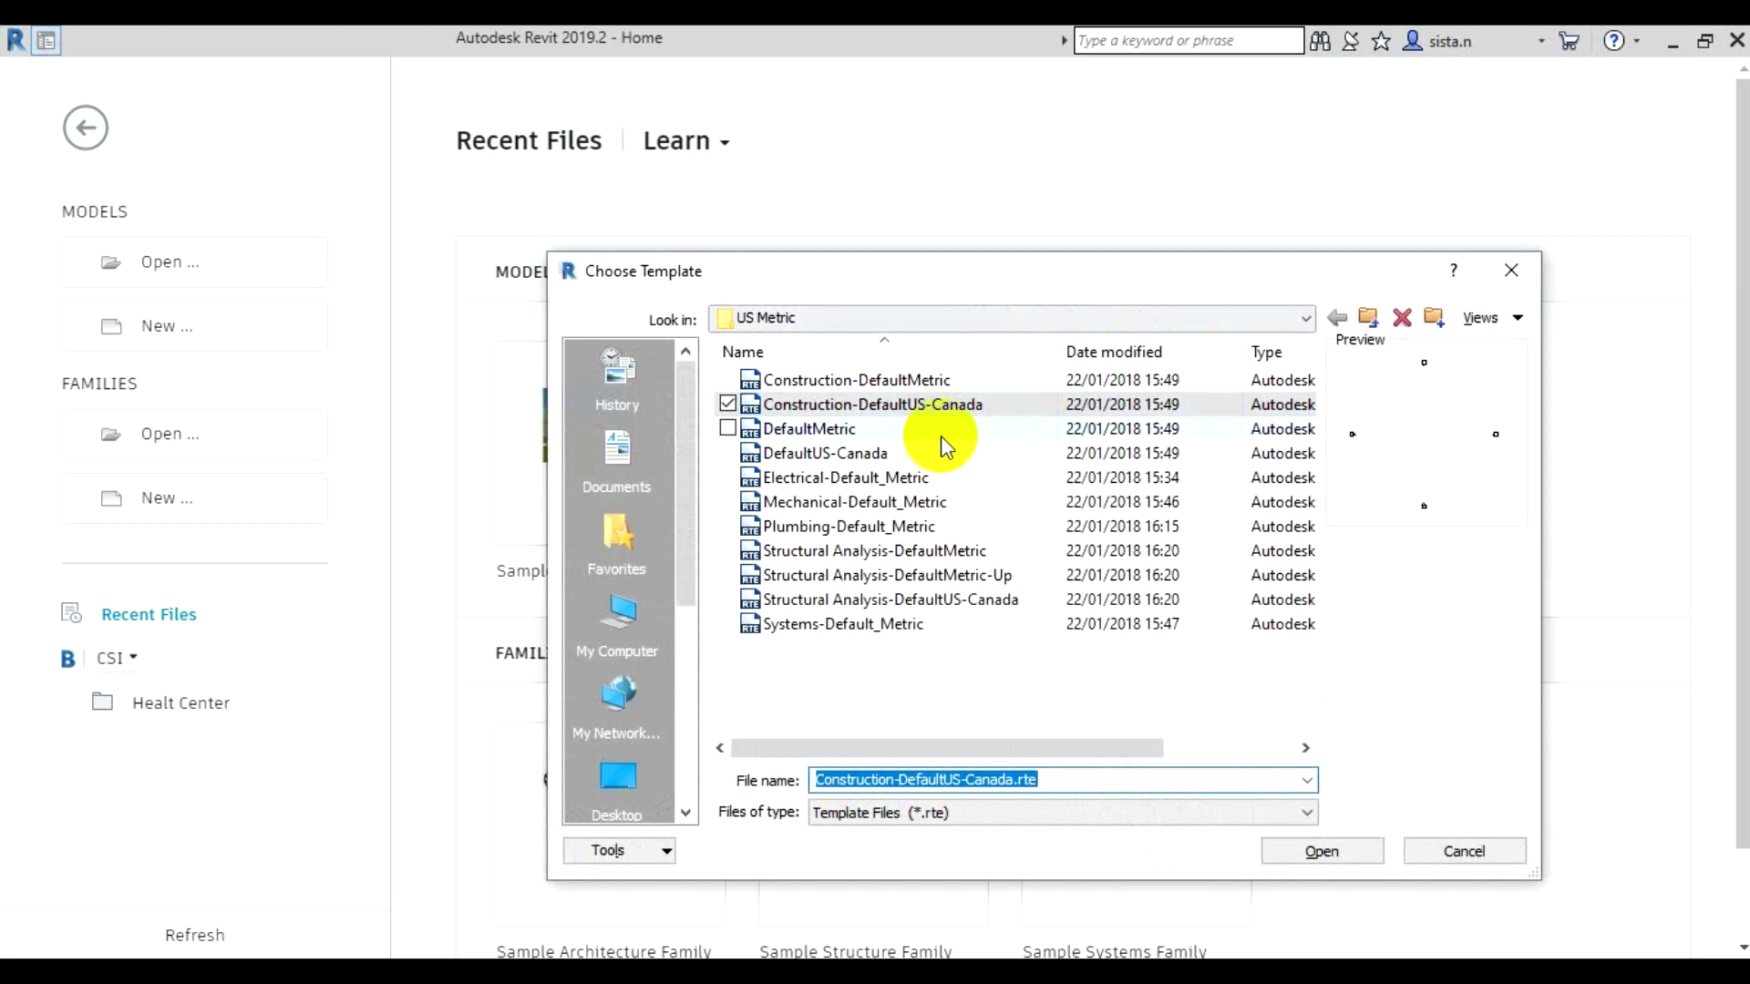
left_click(870, 382)
key("Down")
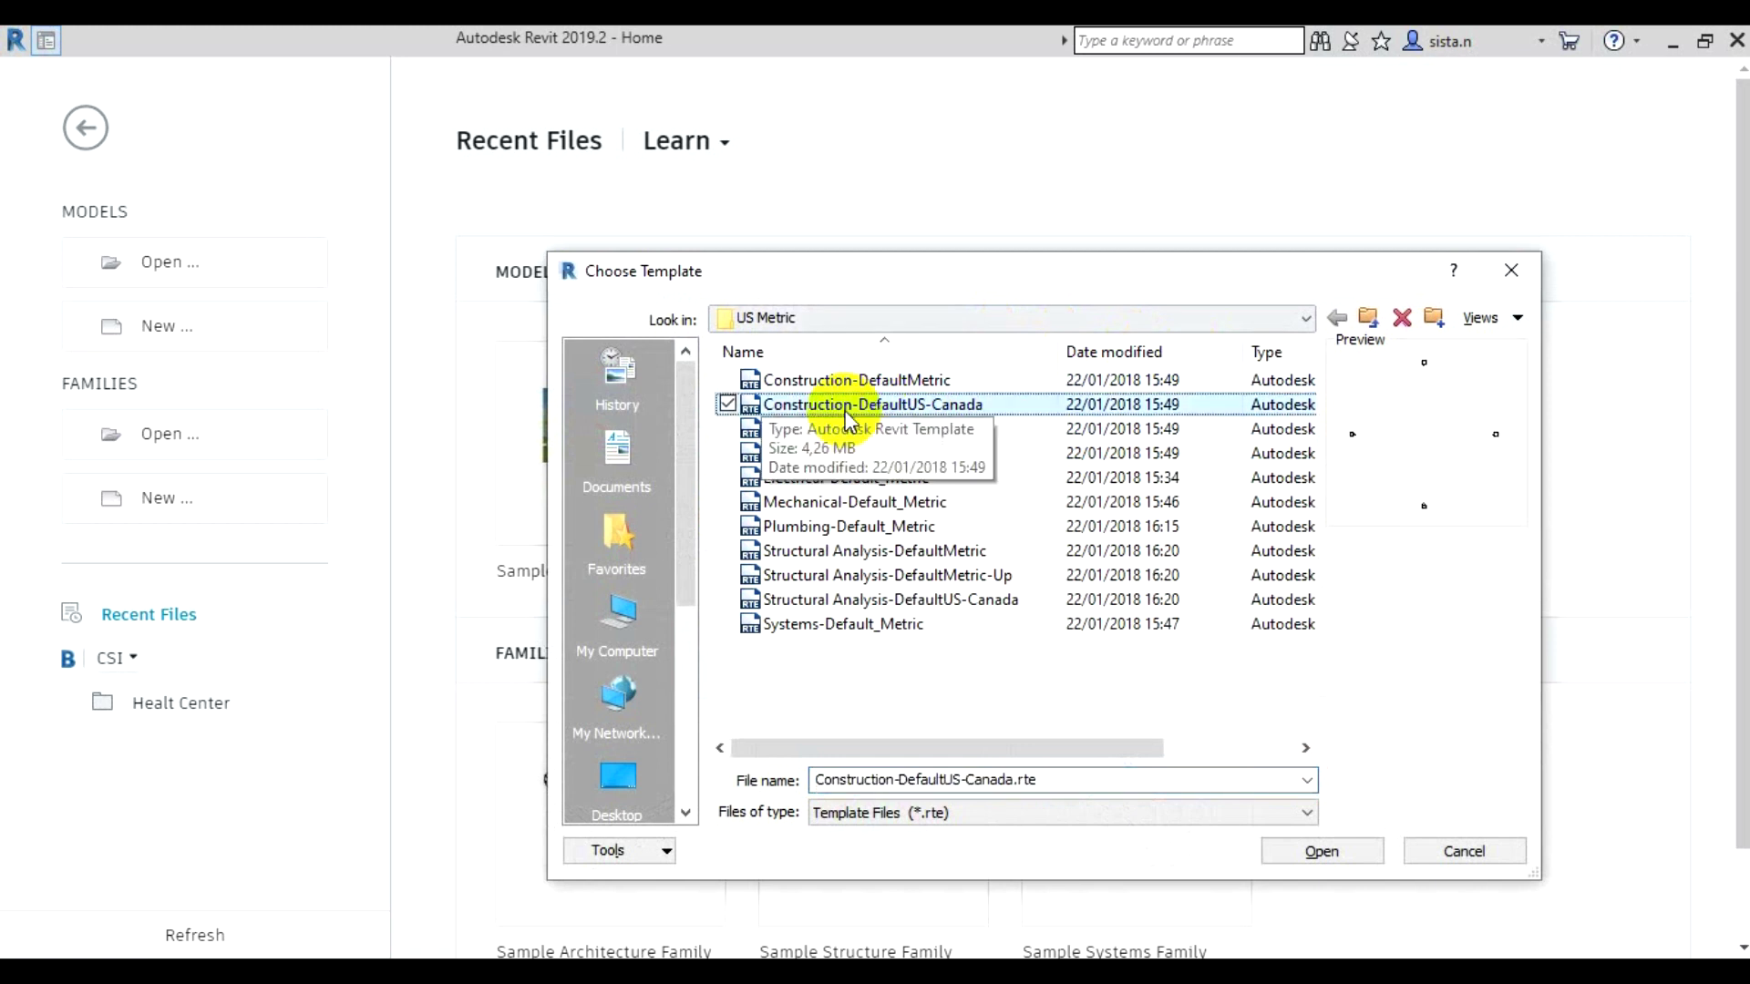
key("Down")
key("Down")
key("Down")
key("Down")
key("Down")
key("Down")
key("Down")
key("Down")
key("Down")
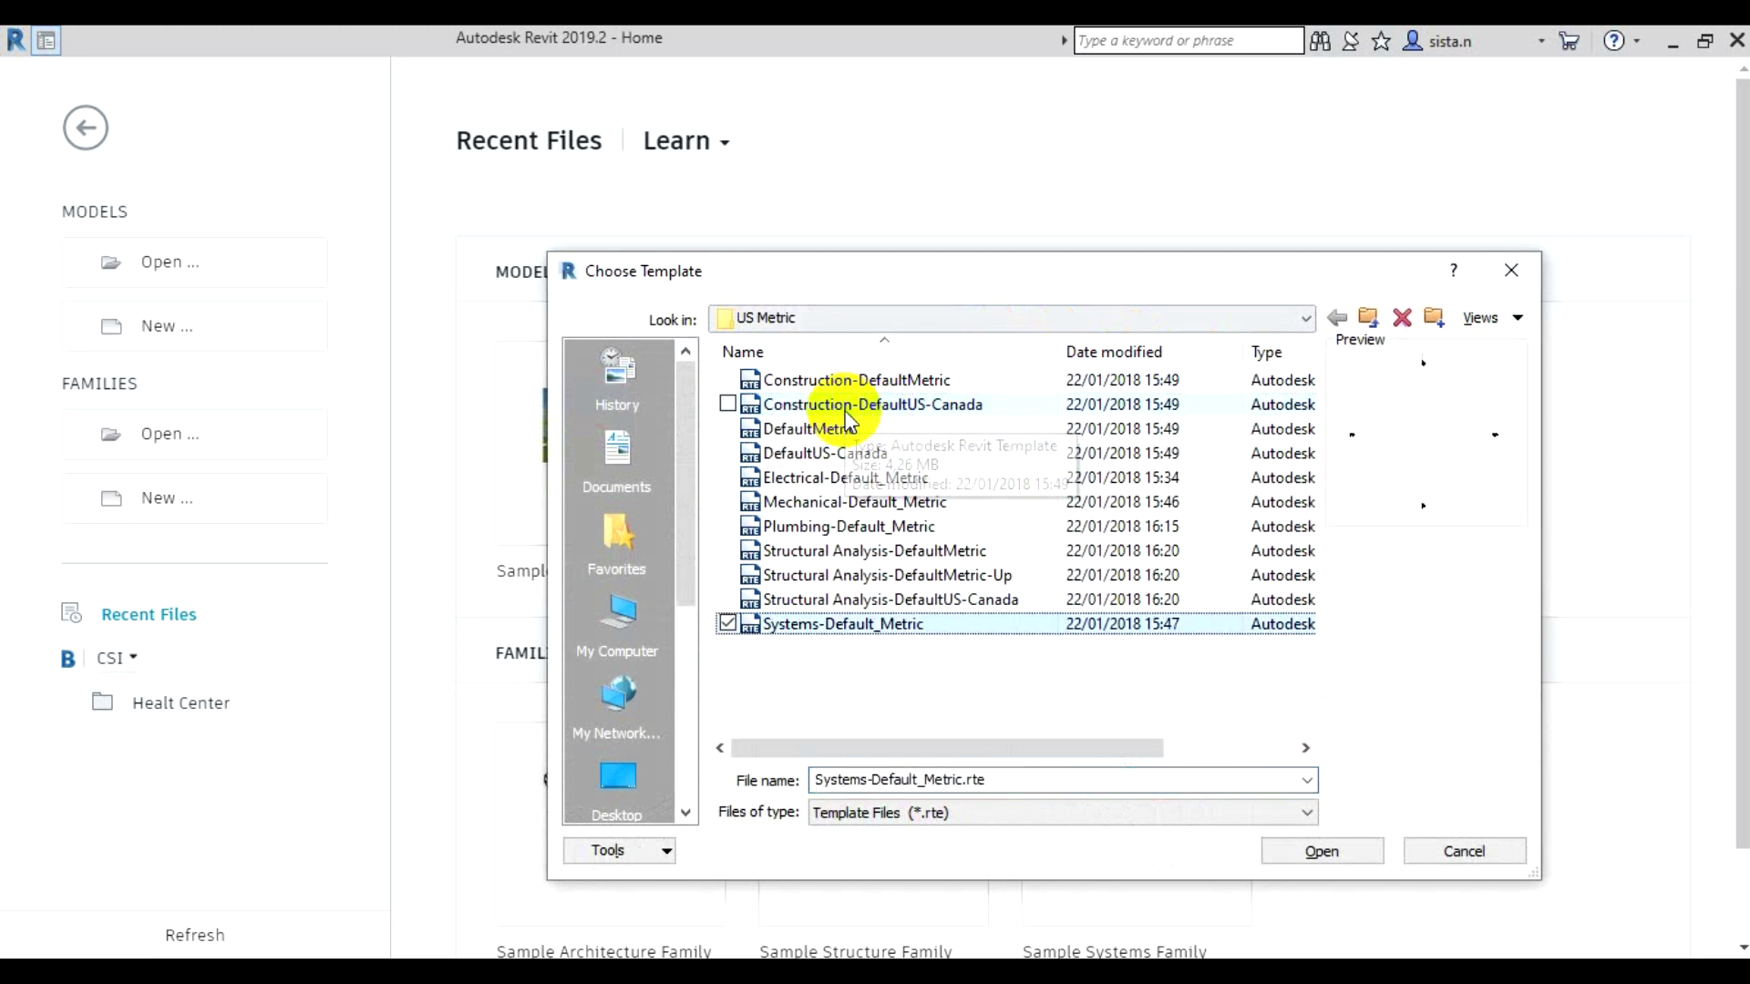
key("Up")
key("Up")
key("Up")
key("Up")
key("Up")
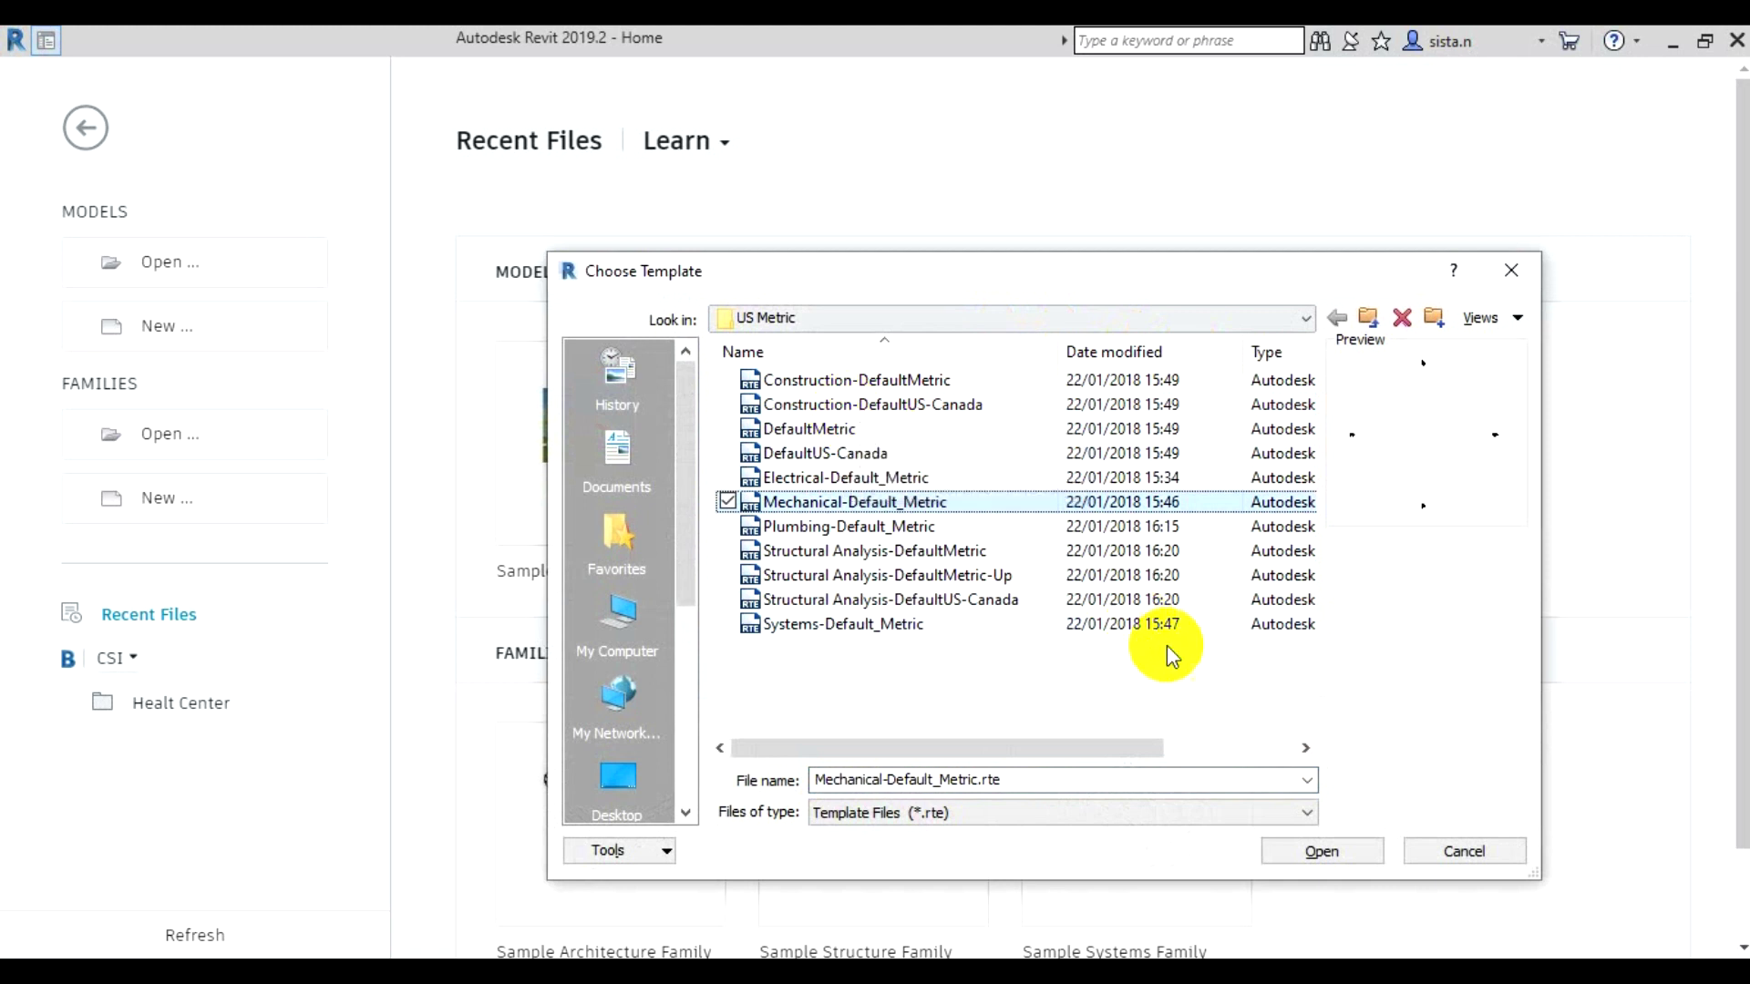
left_click(1443, 852)
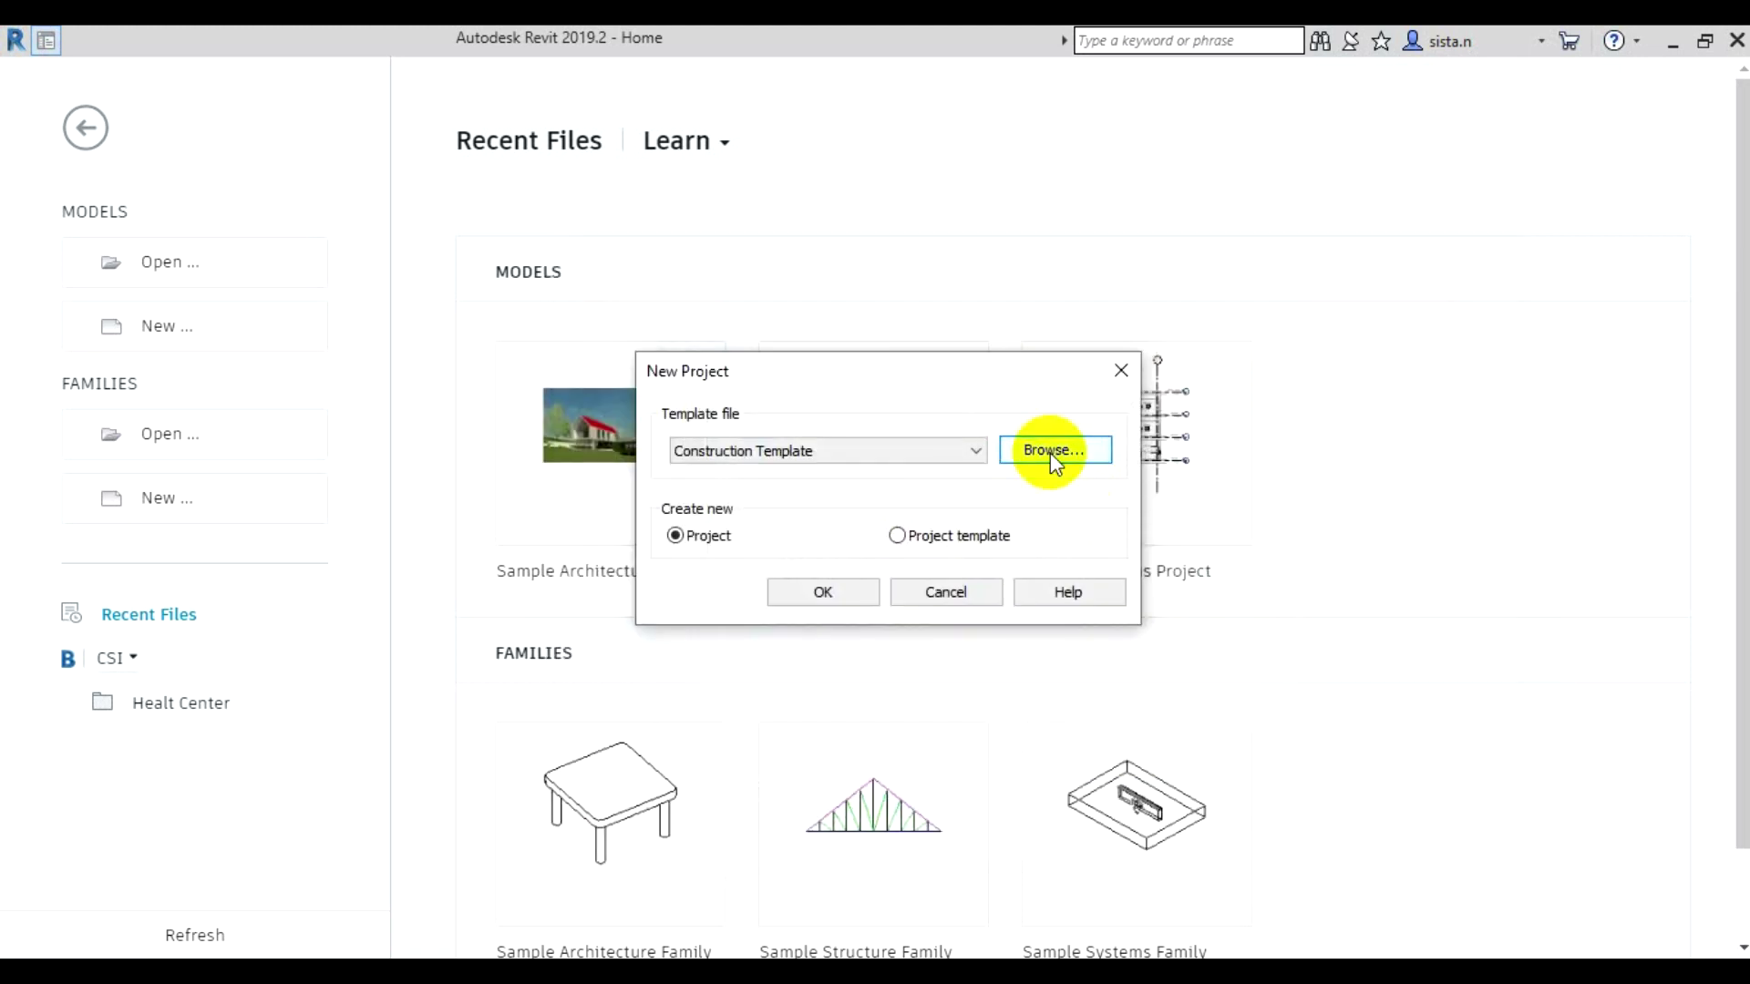
Switch the new project's template from Construction Template to Structural Template
left_click(935, 448)
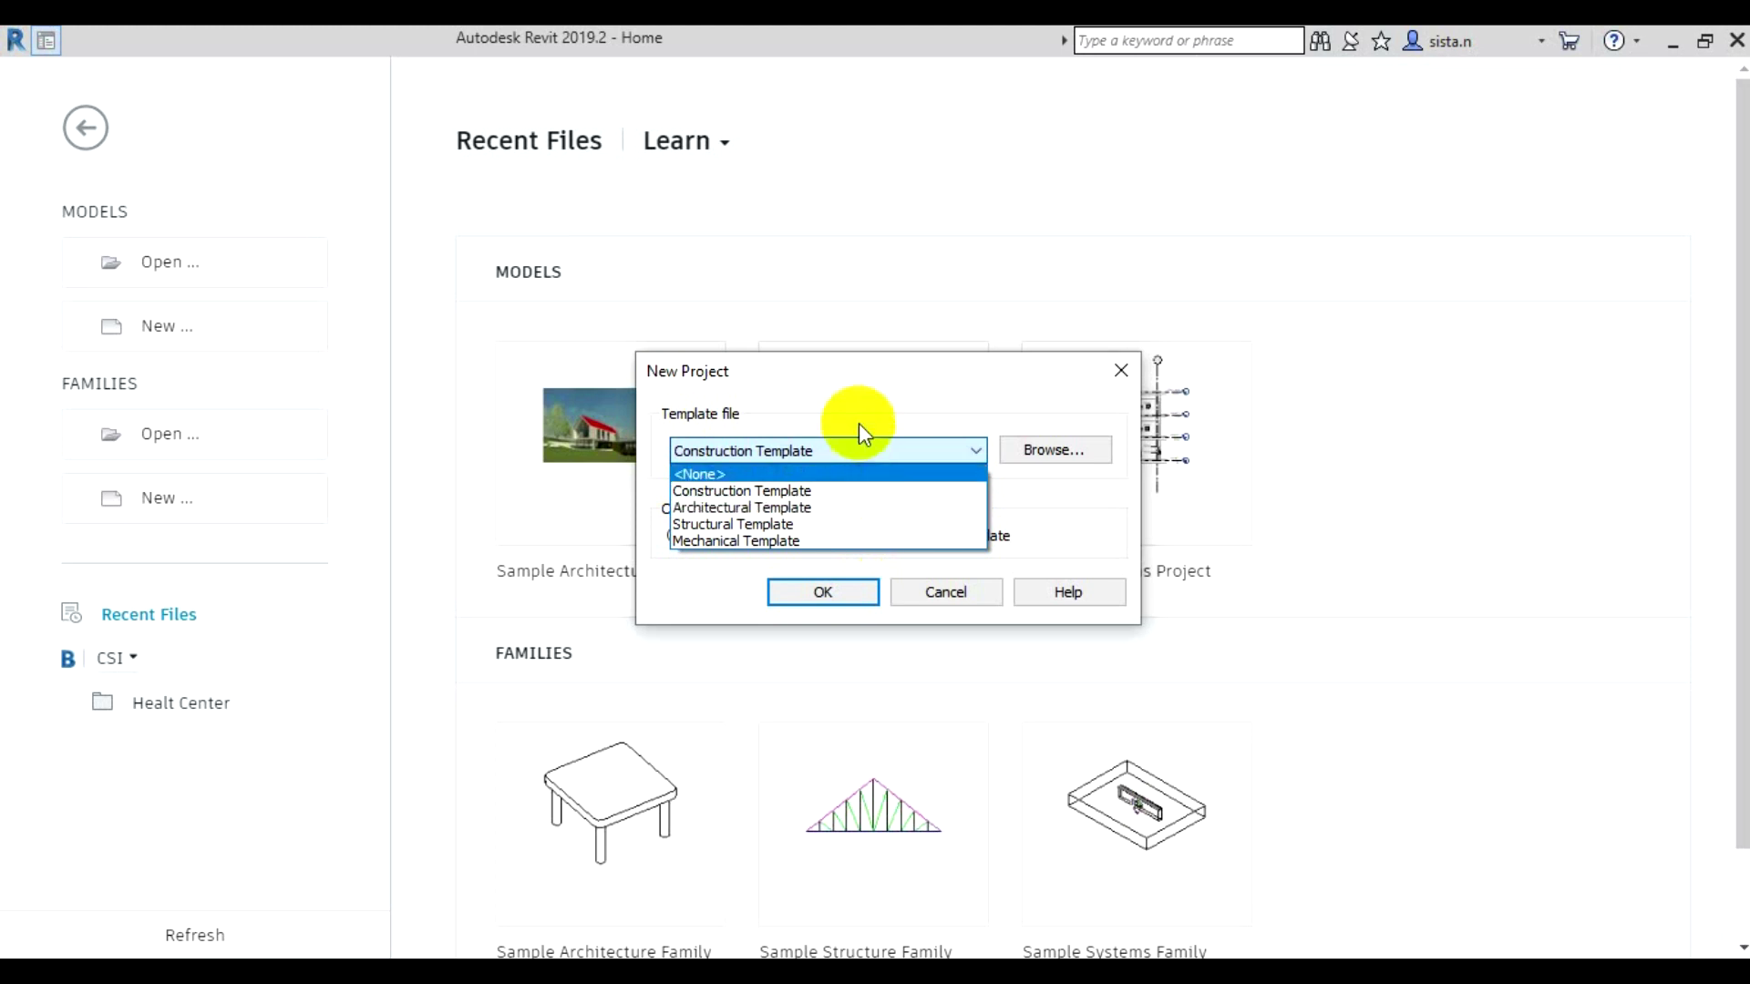
left_click(775, 525)
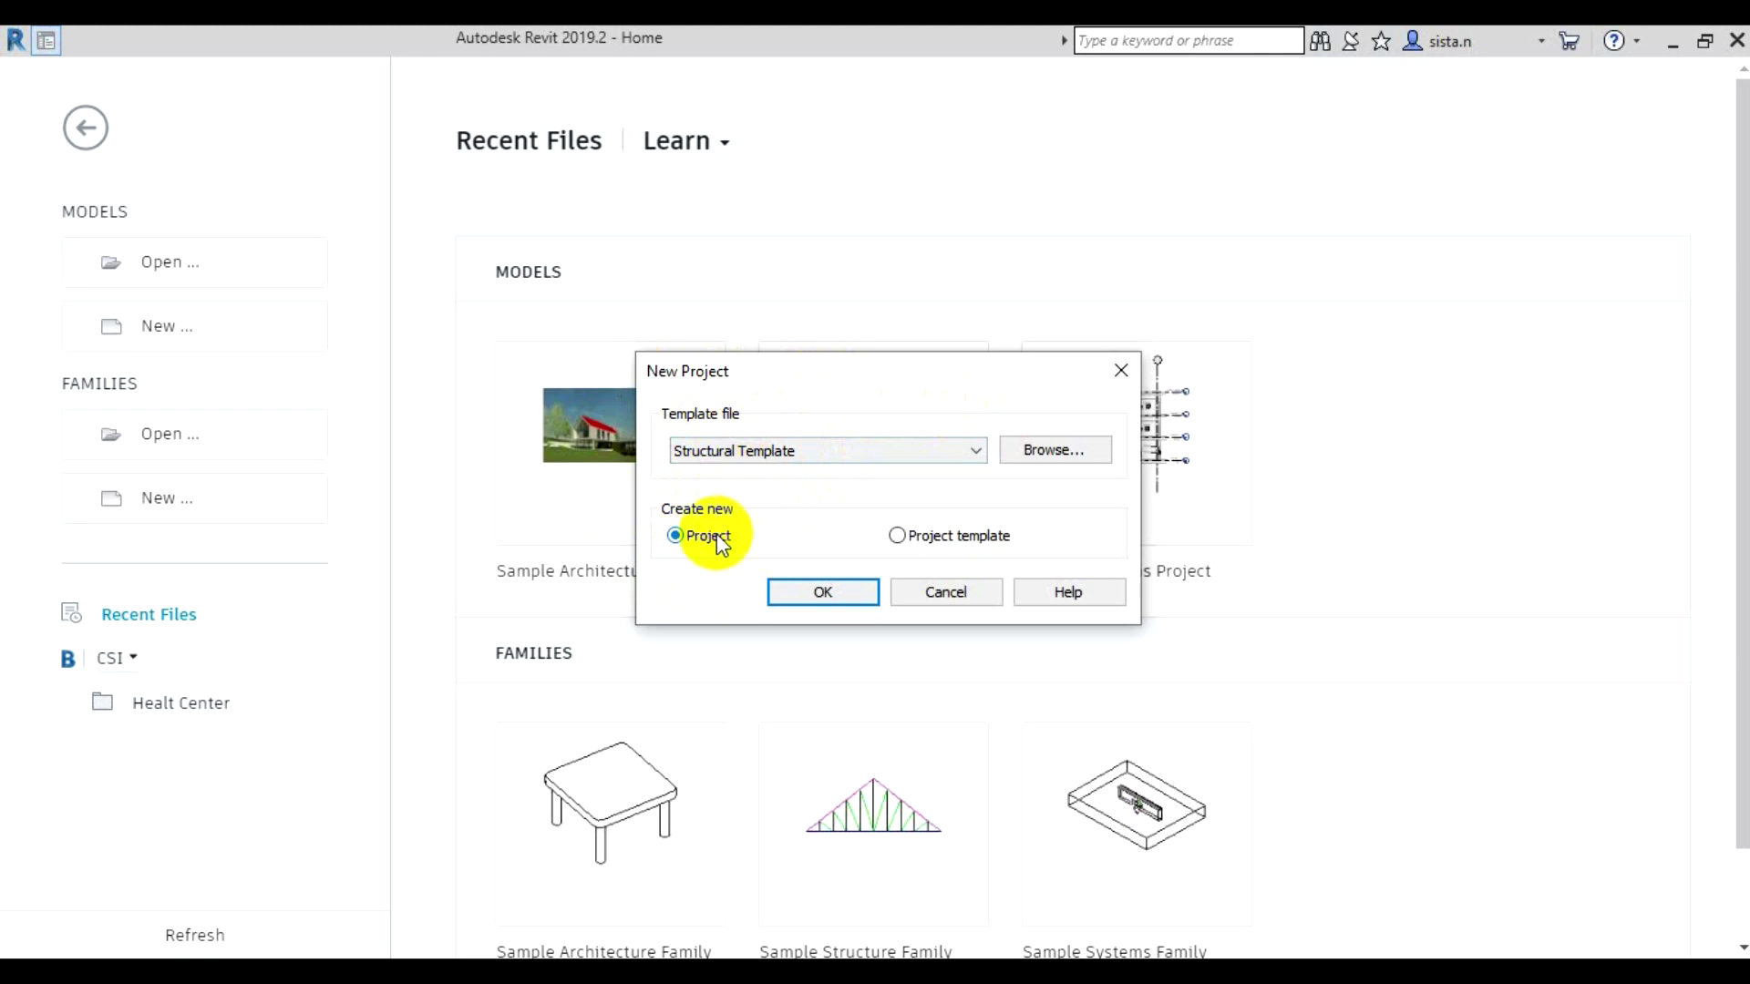
Create Project1 from the Structural Template and show its Level 2 structural plan
left_click(799, 591)
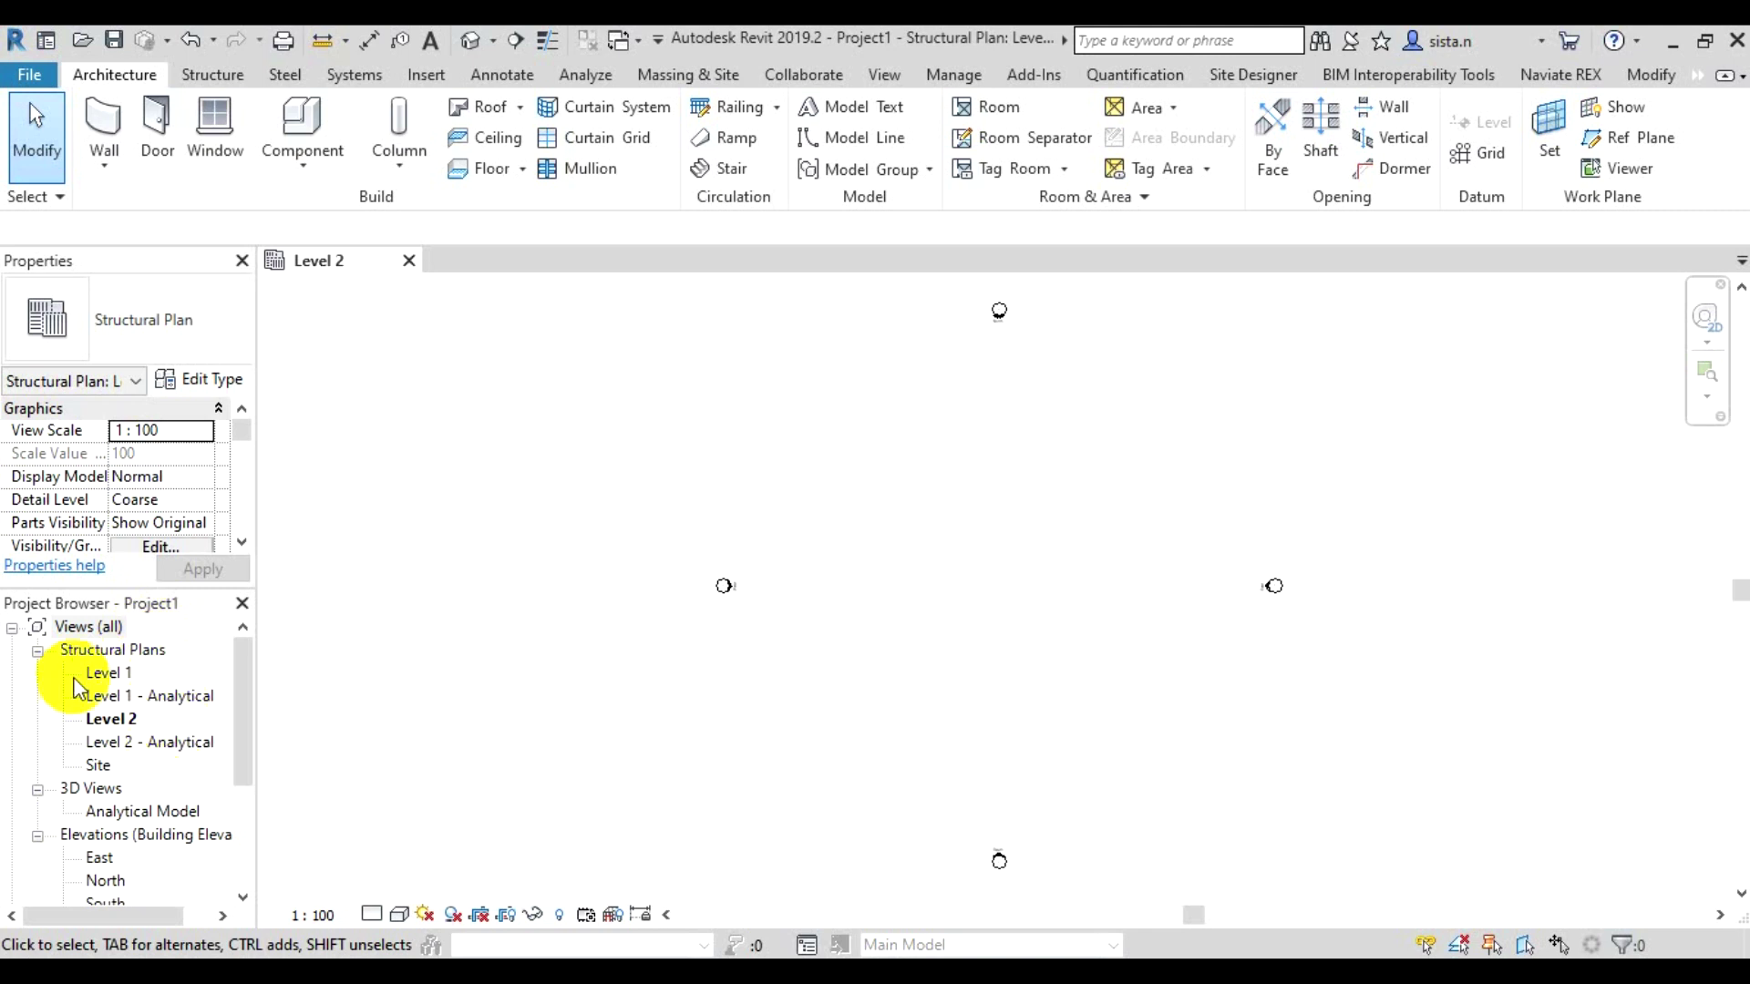
scroll(77, 683, "down", 1)
scroll(86, 674, "down", 1)
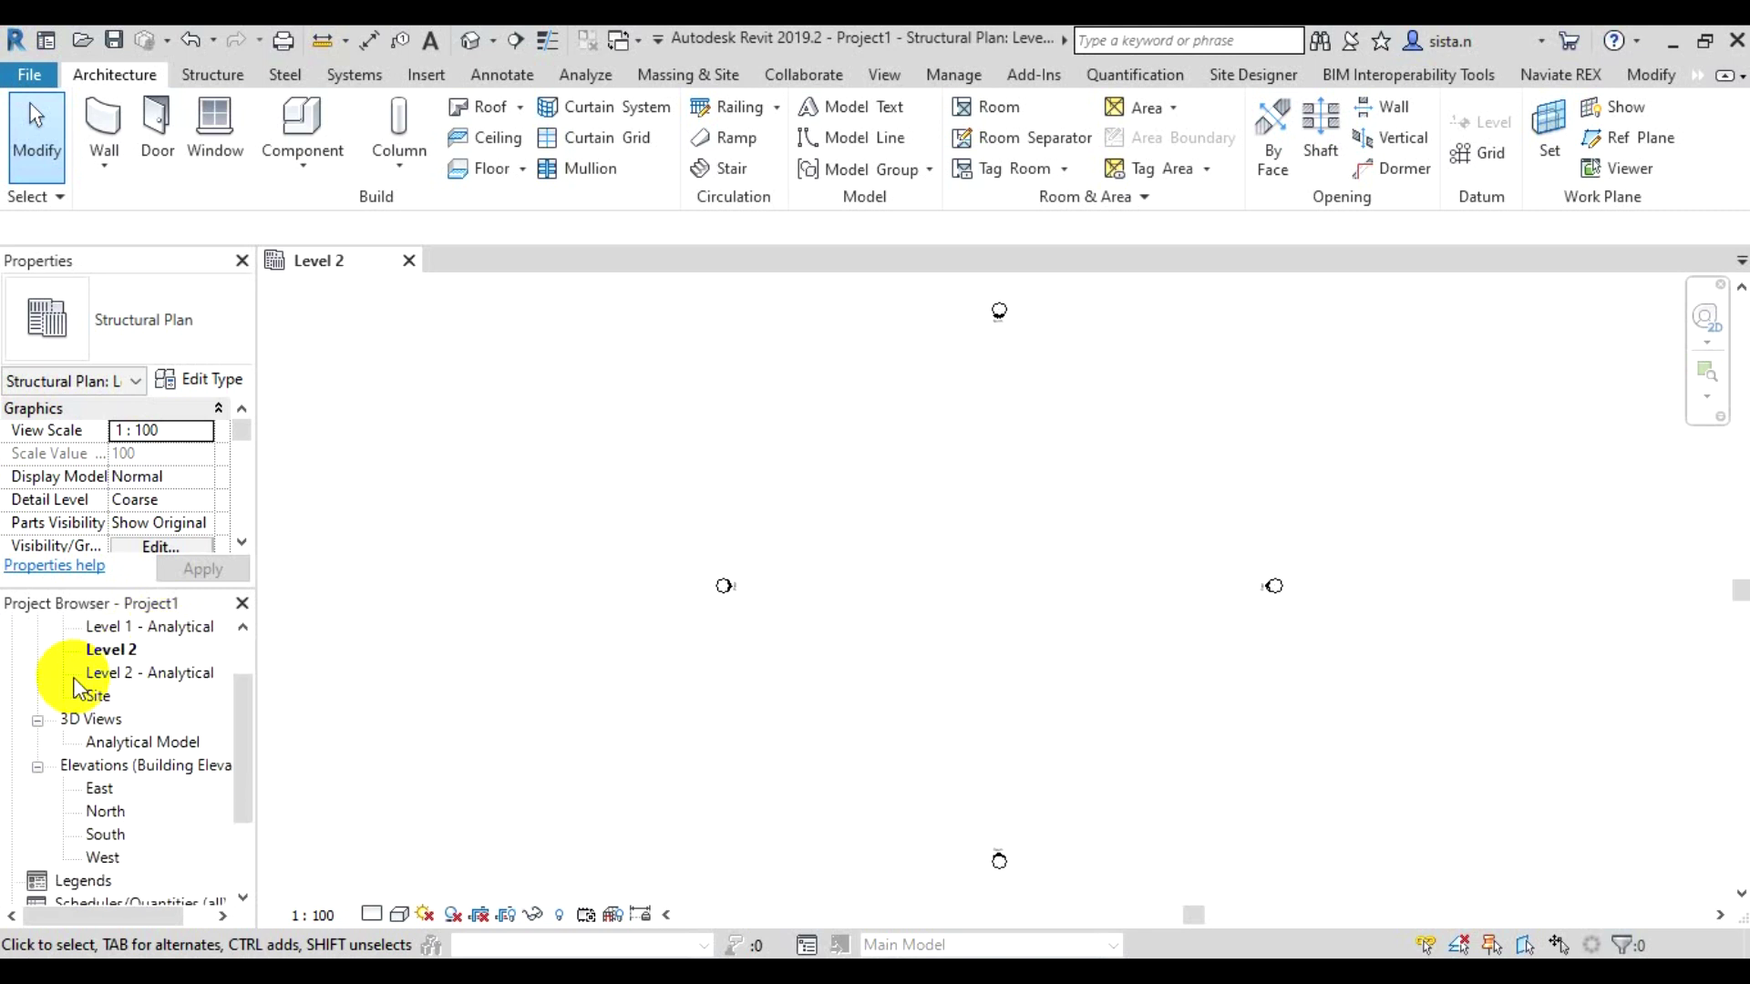
scroll(82, 676, "down", 2)
scroll(87, 720, "up", 2)
scroll(95, 720, "up", 2)
scroll(87, 722, "down", 3)
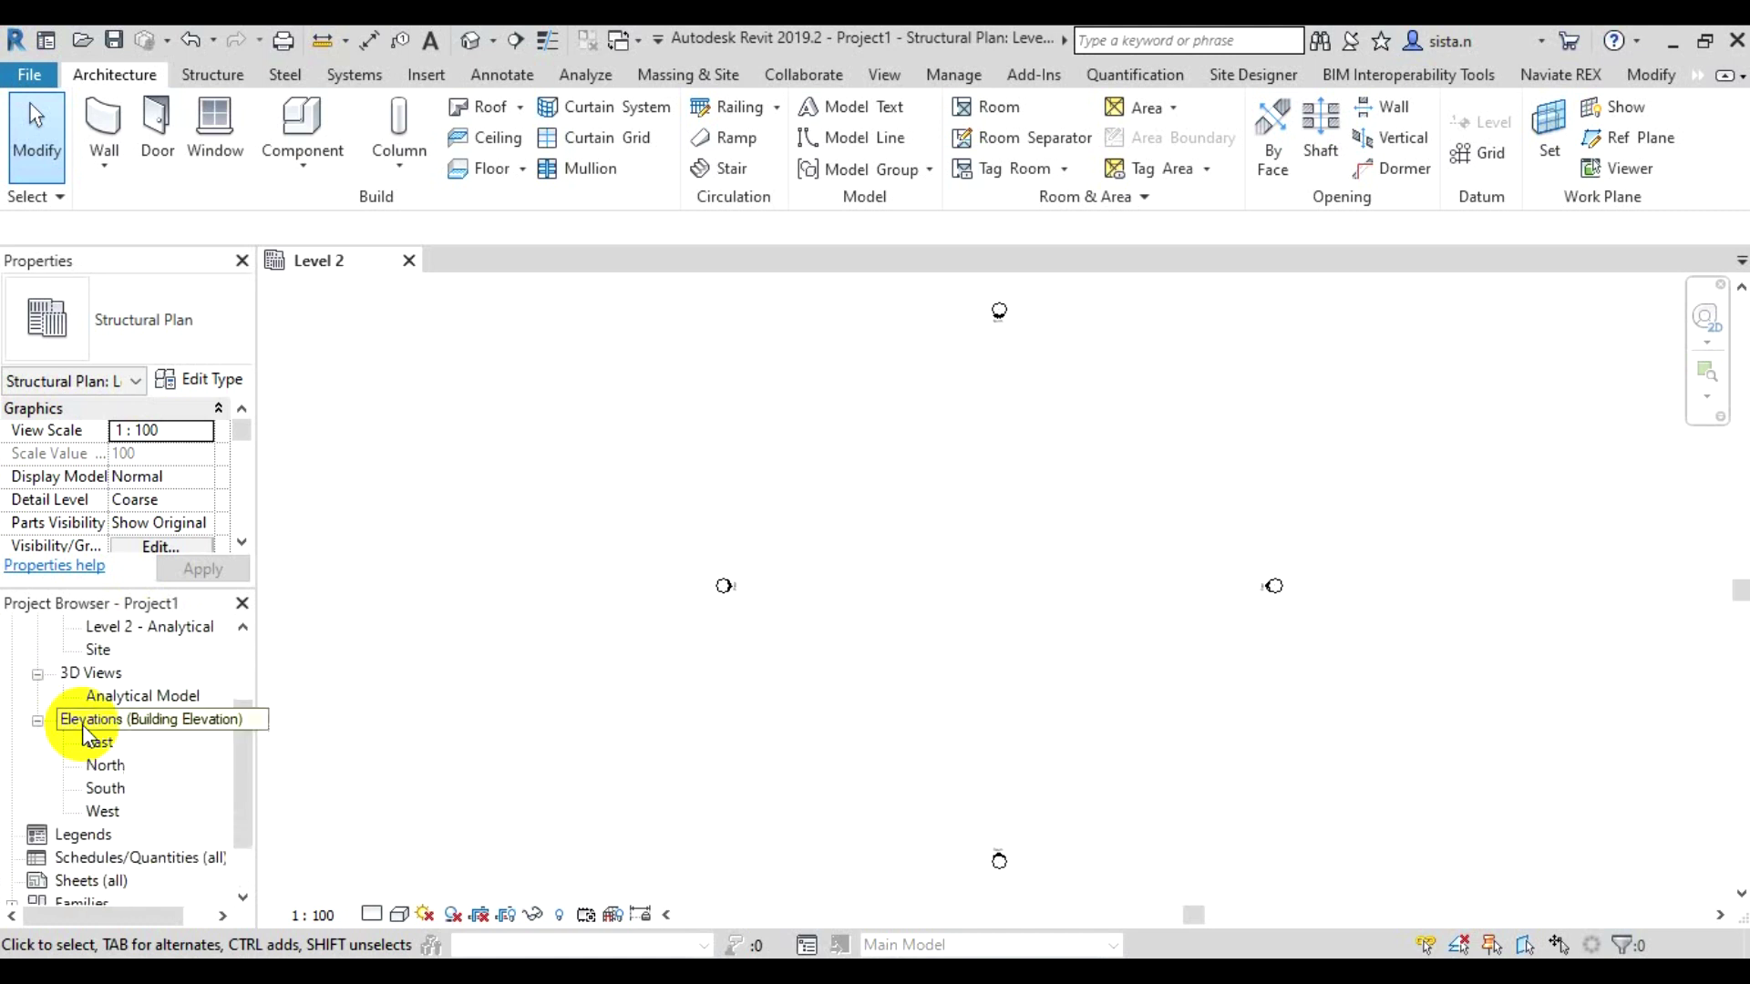
scroll(96, 723, "down", 2)
scroll(126, 798, "up", 2)
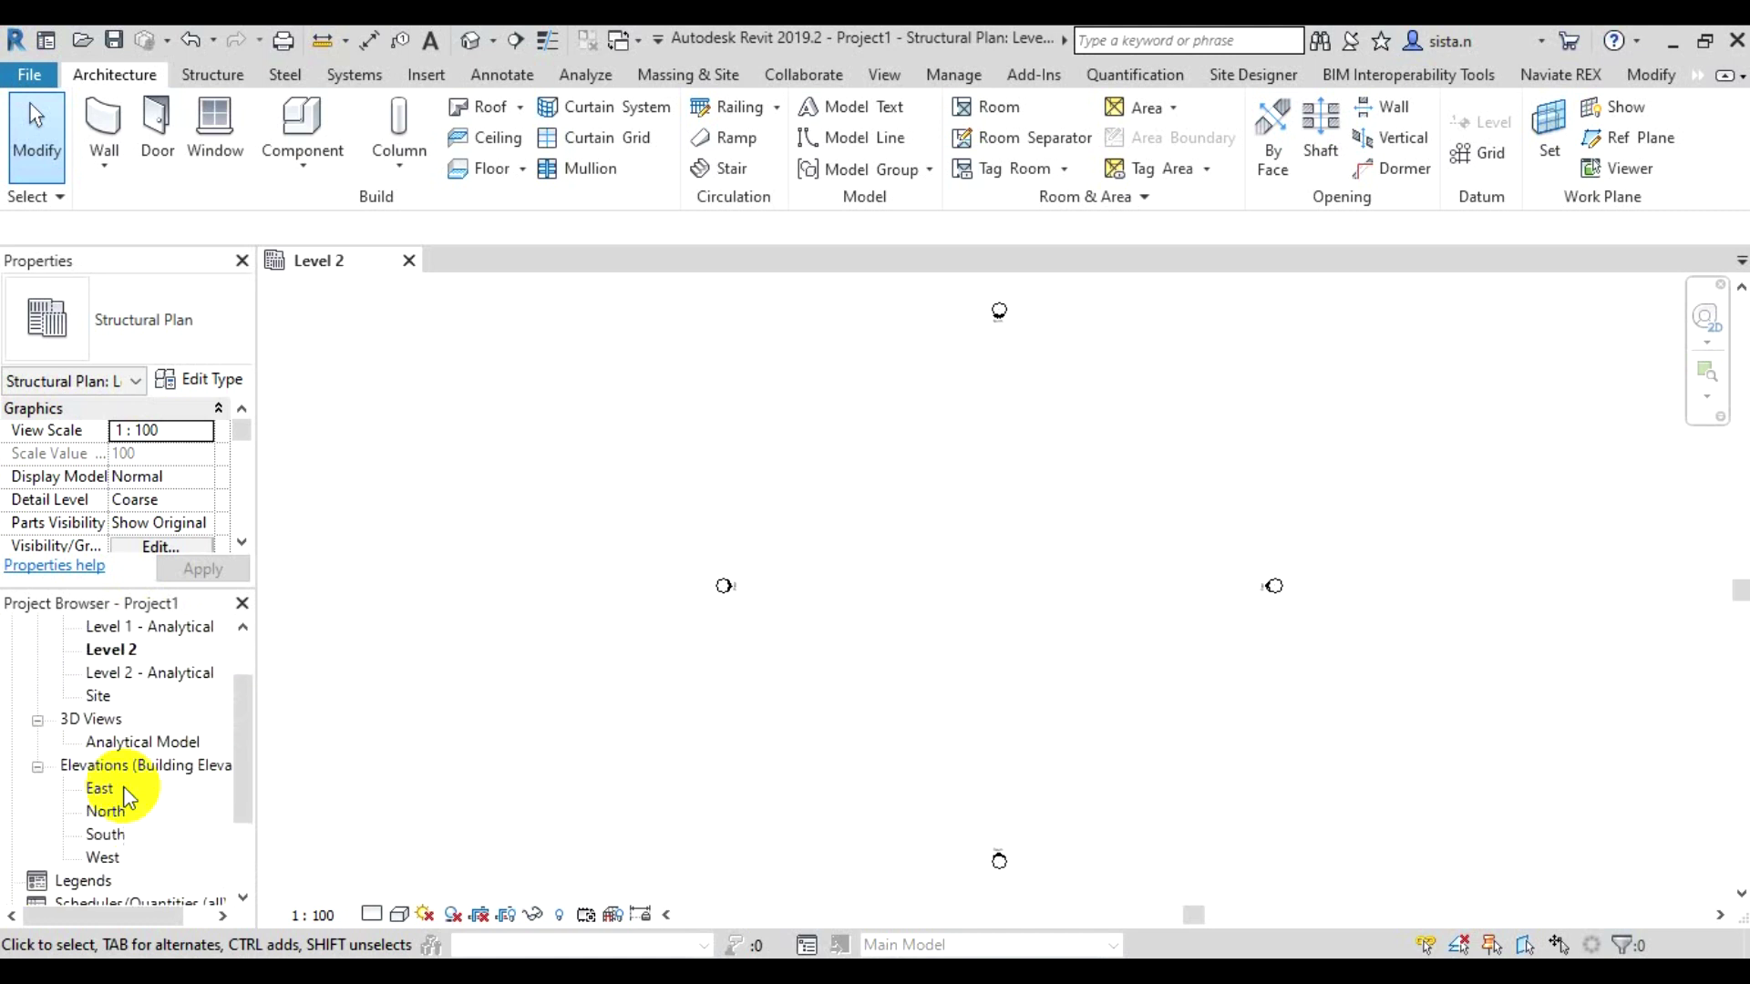
scroll(126, 799, "up", 3)
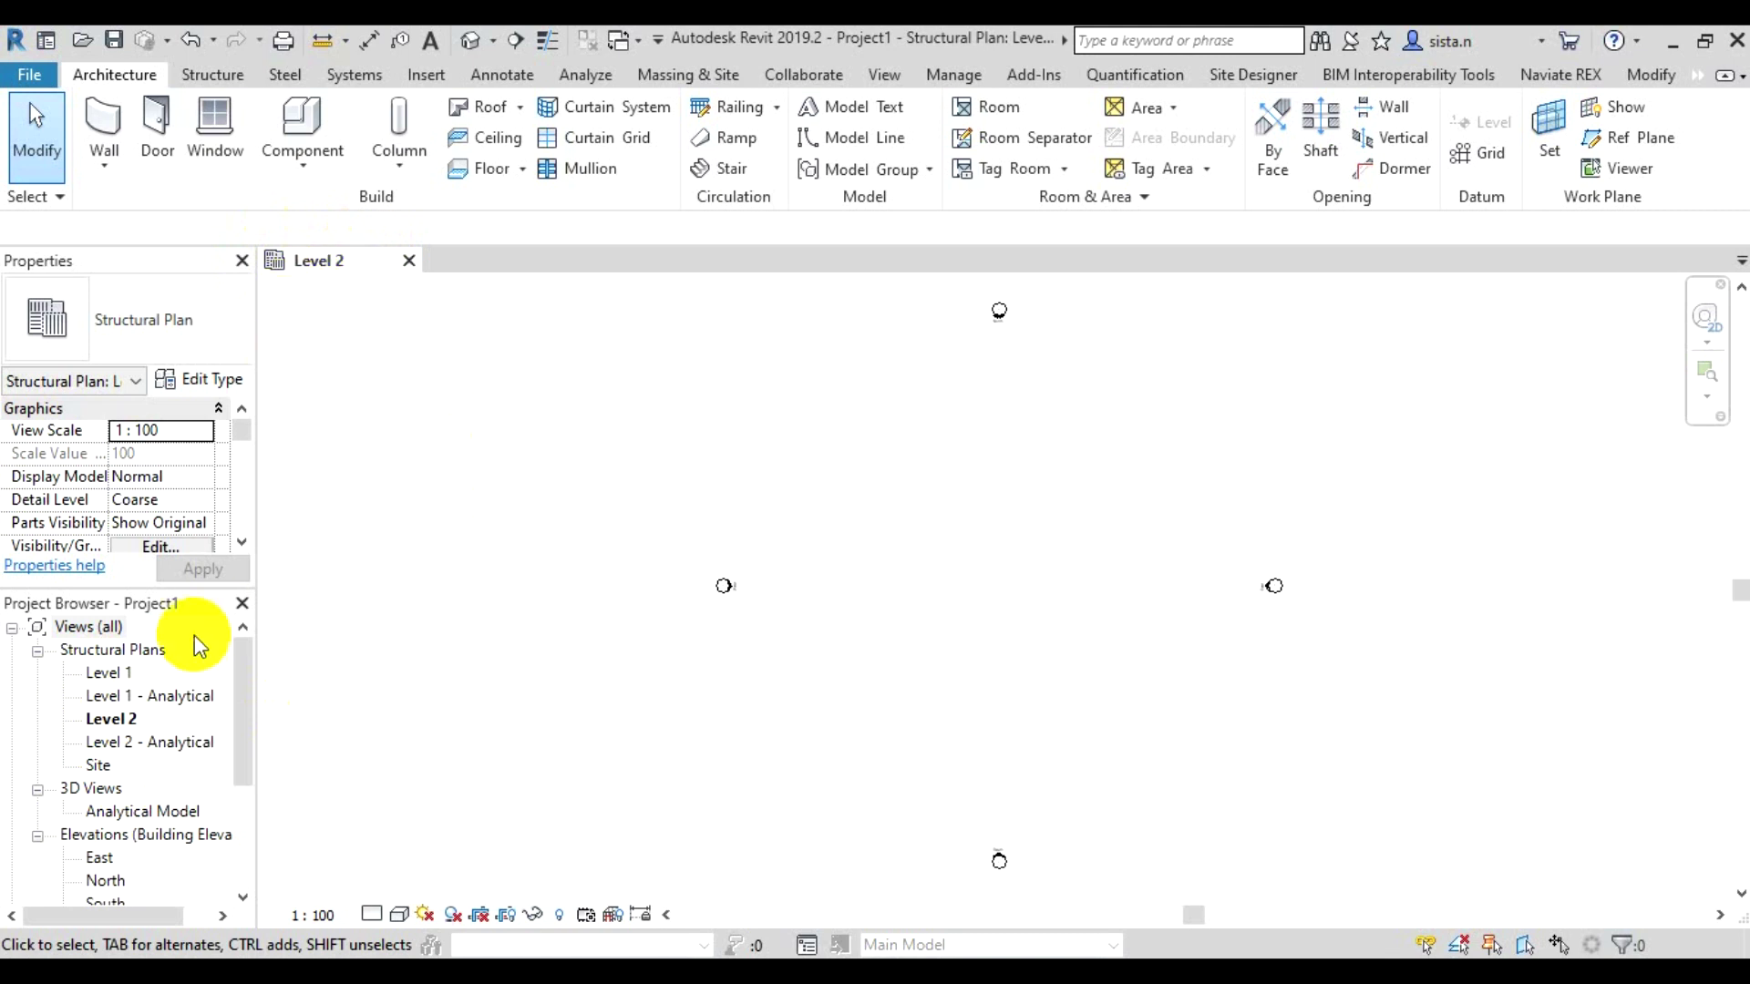
Open the Level 1 structural plan from the Project Browser and scroll through the browser tree
double_click(107, 674)
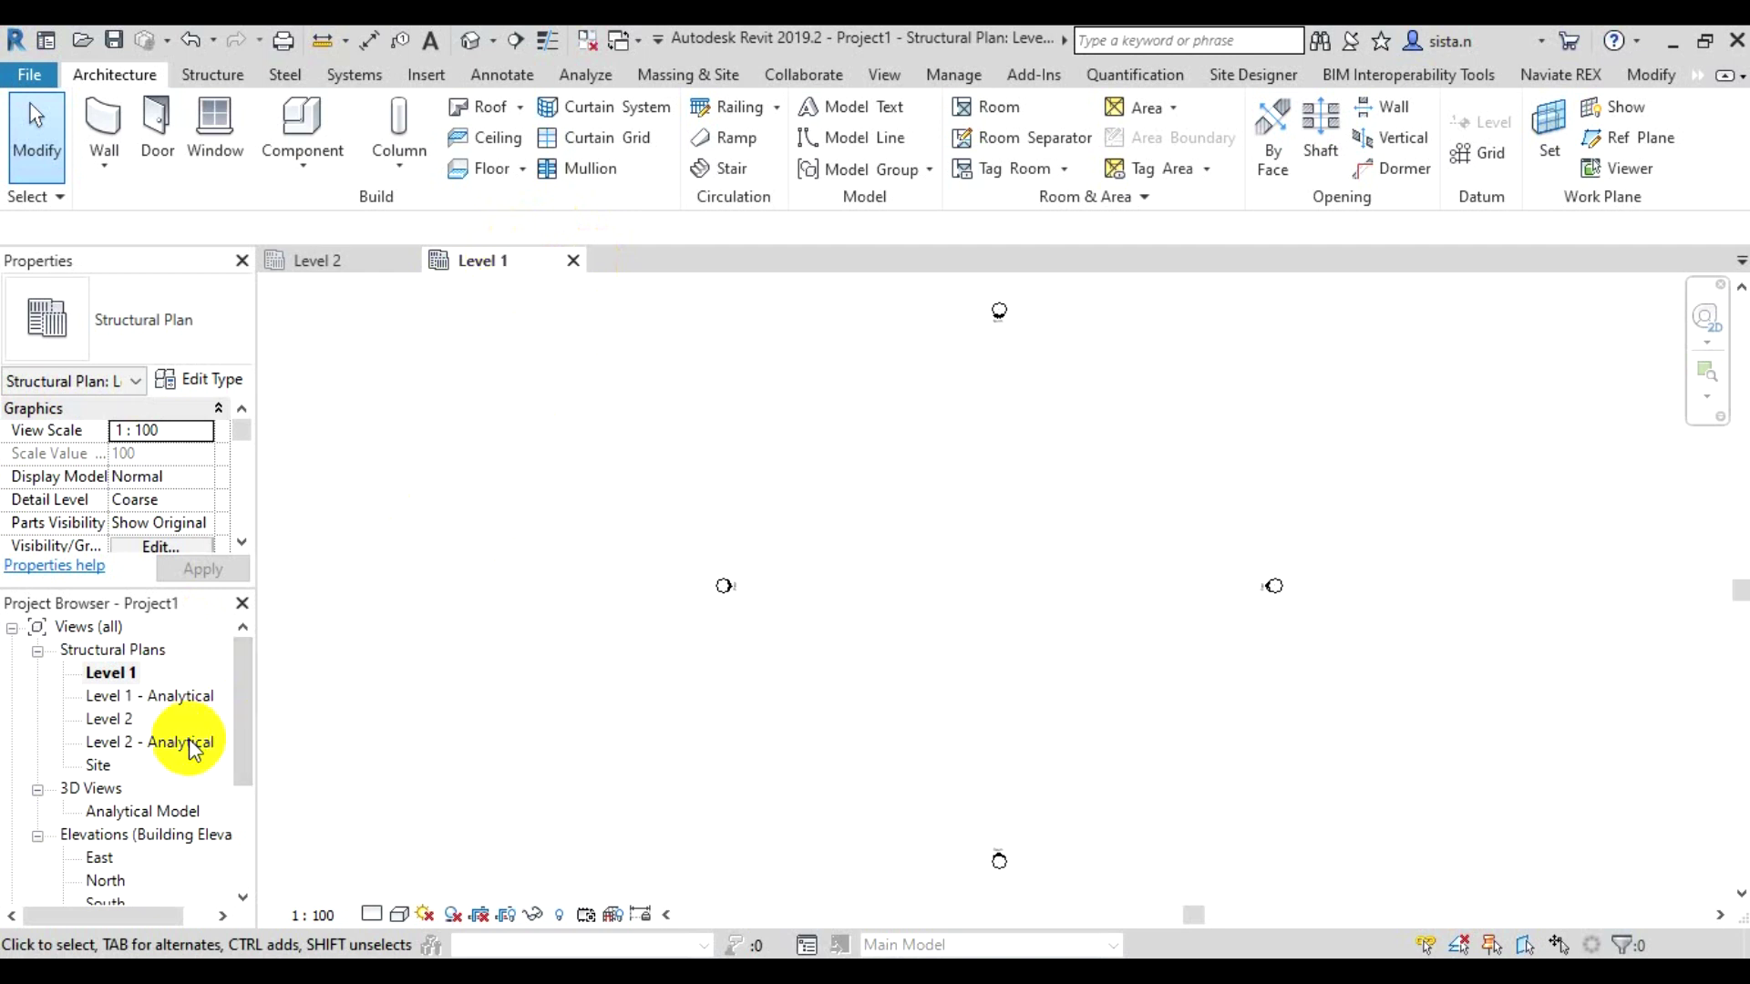
scroll(189, 743, "down", 2)
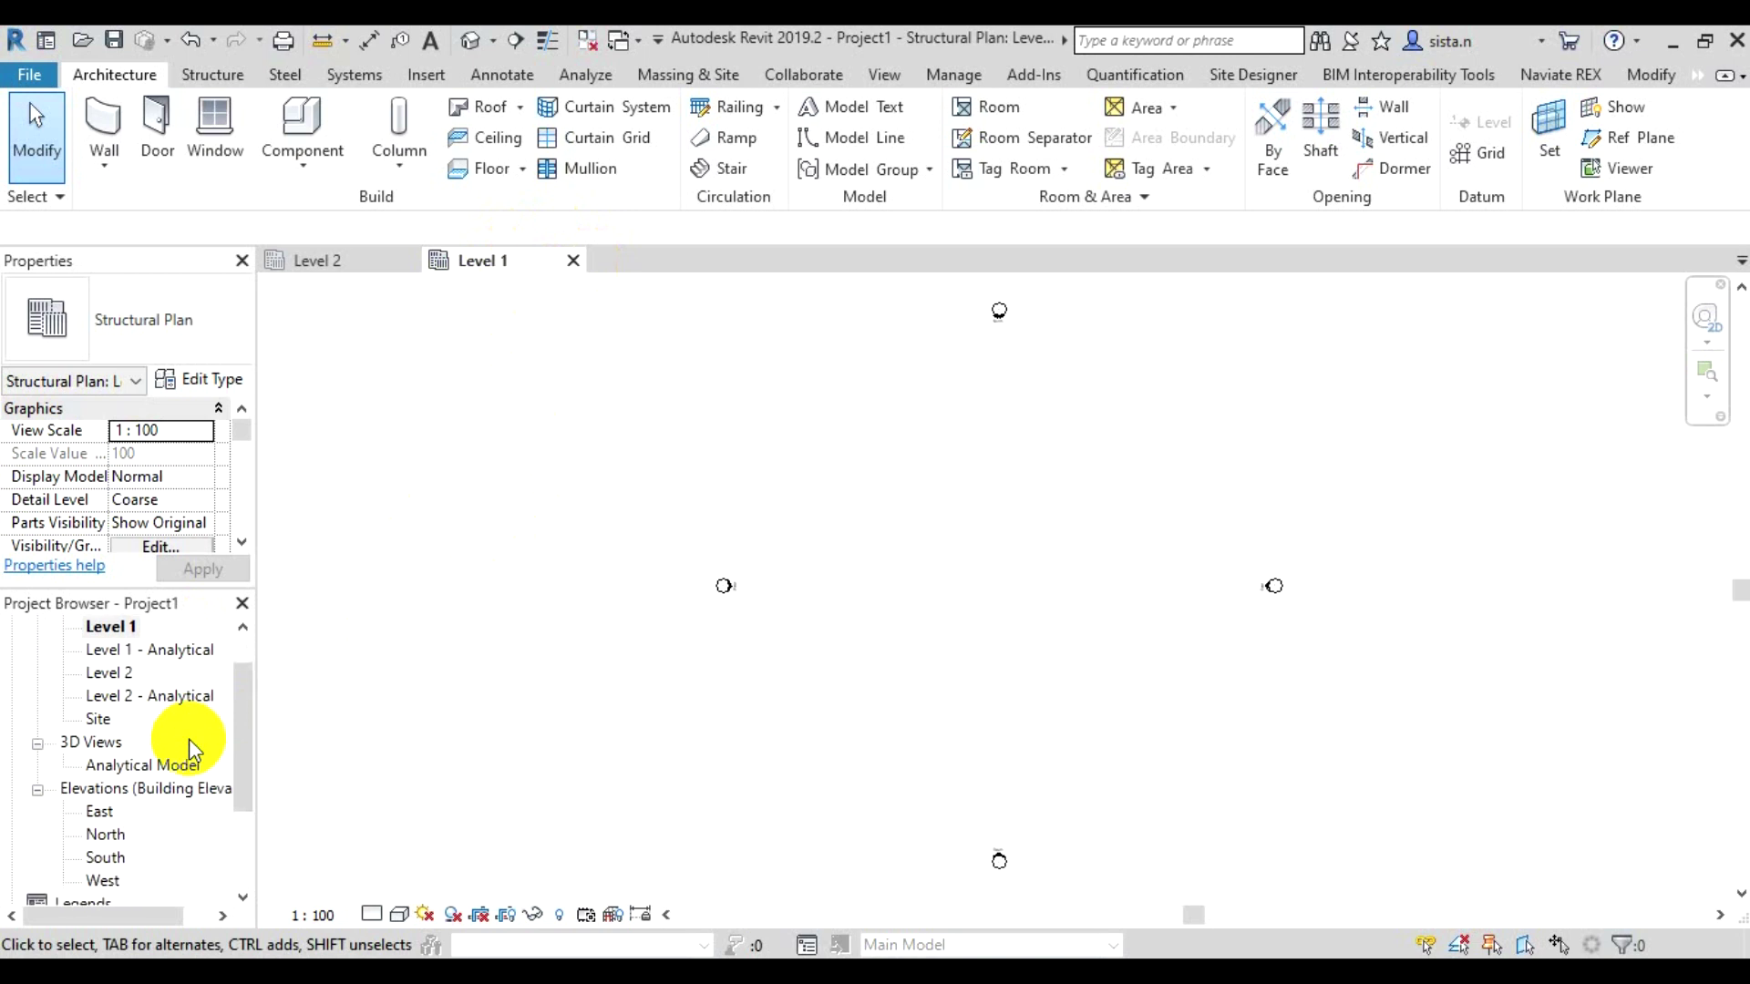
scroll(188, 749, "down", 1)
scroll(191, 747, "down", 2)
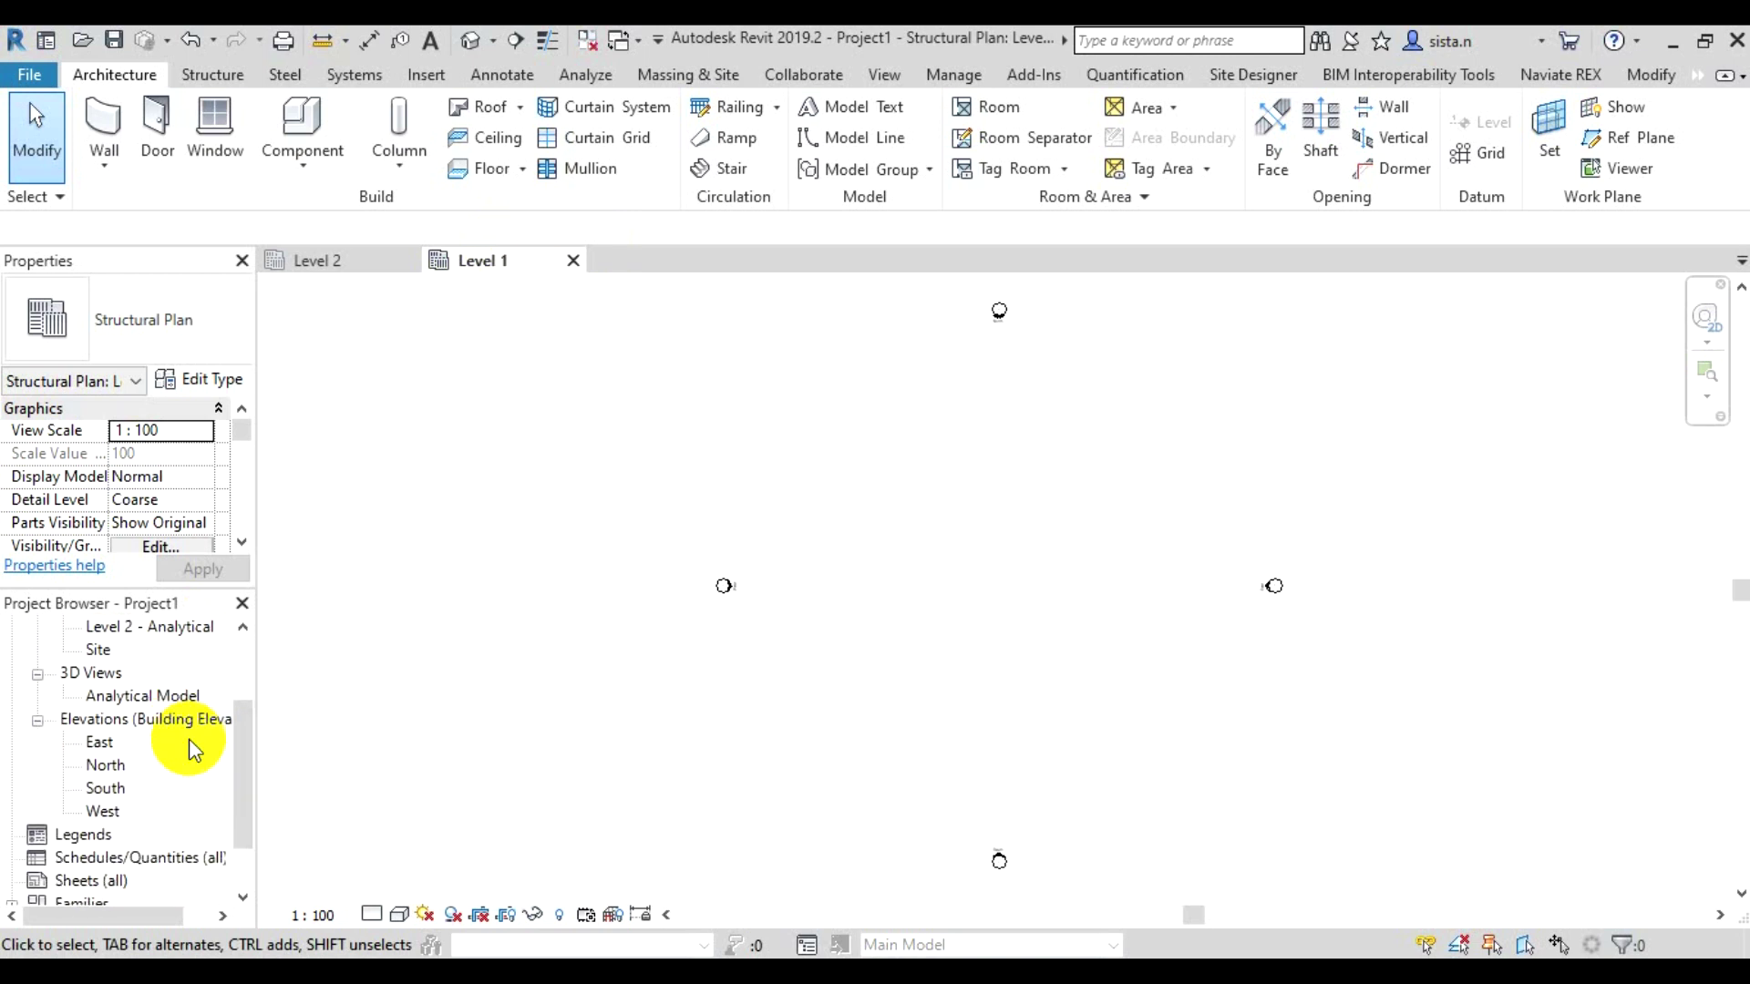
scroll(192, 747, "up", 3)
scroll(191, 747, "up", 2)
scroll(192, 746, "down", 3)
scroll(191, 746, "down", 5)
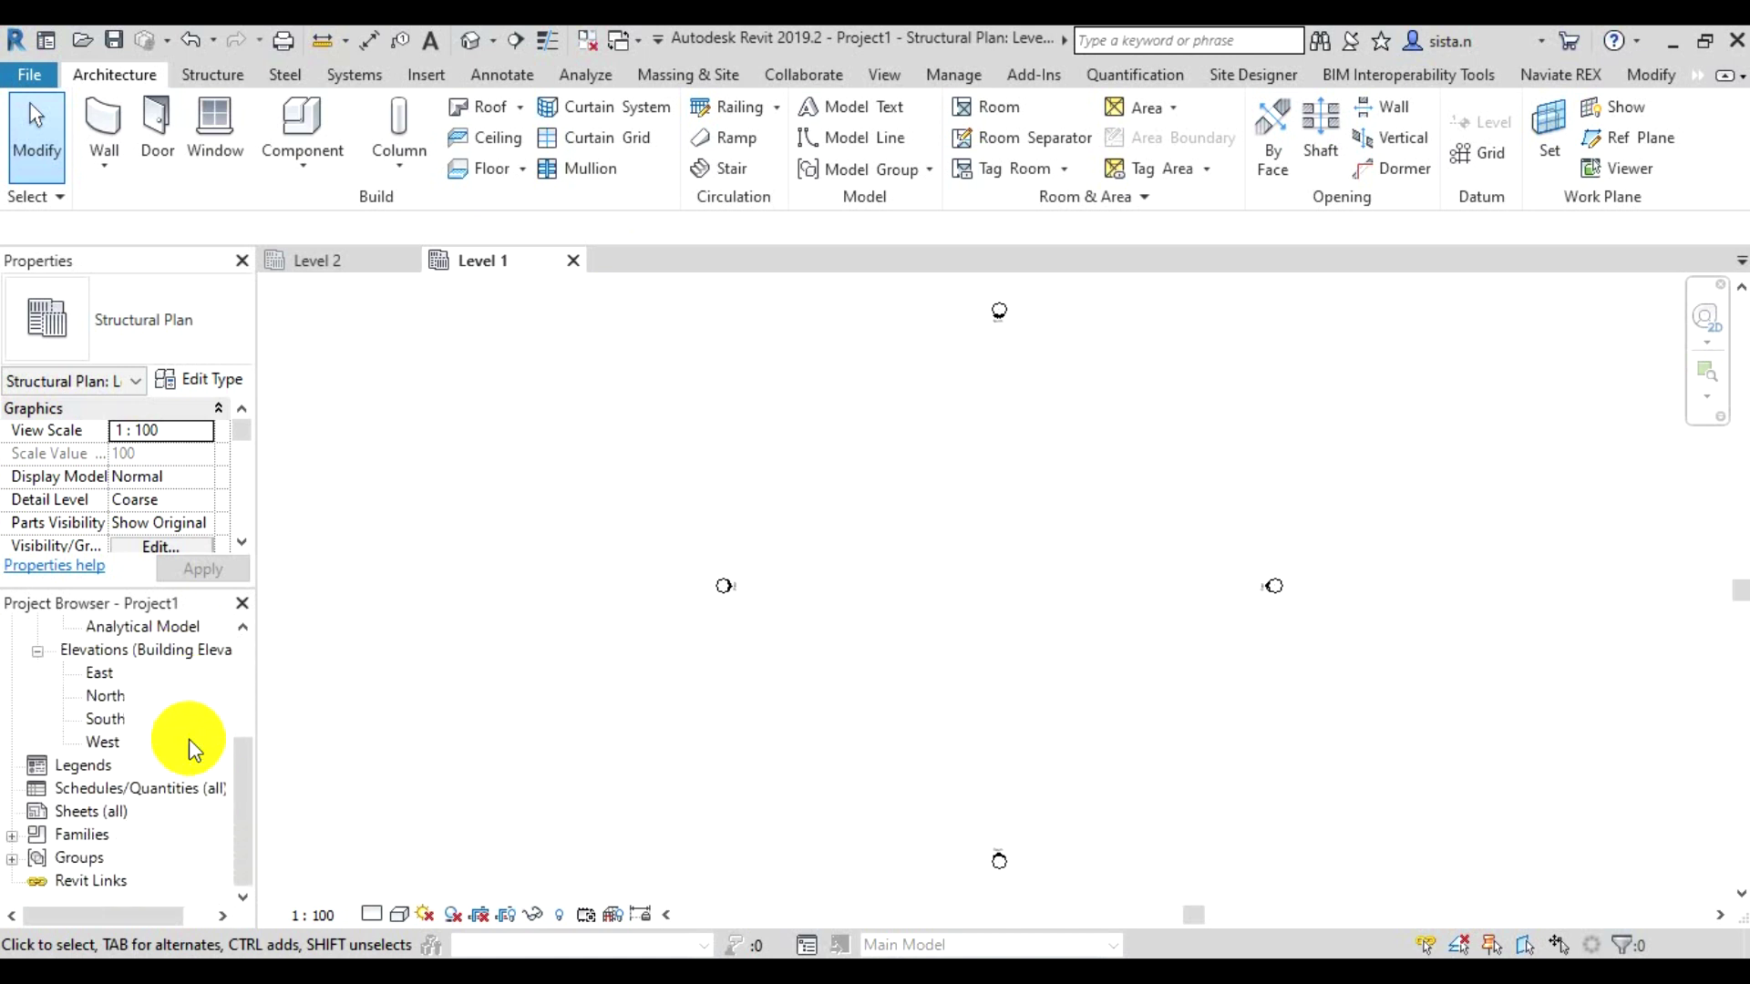
scroll(192, 746, "up", 3)
scroll(192, 745, "up", 4)
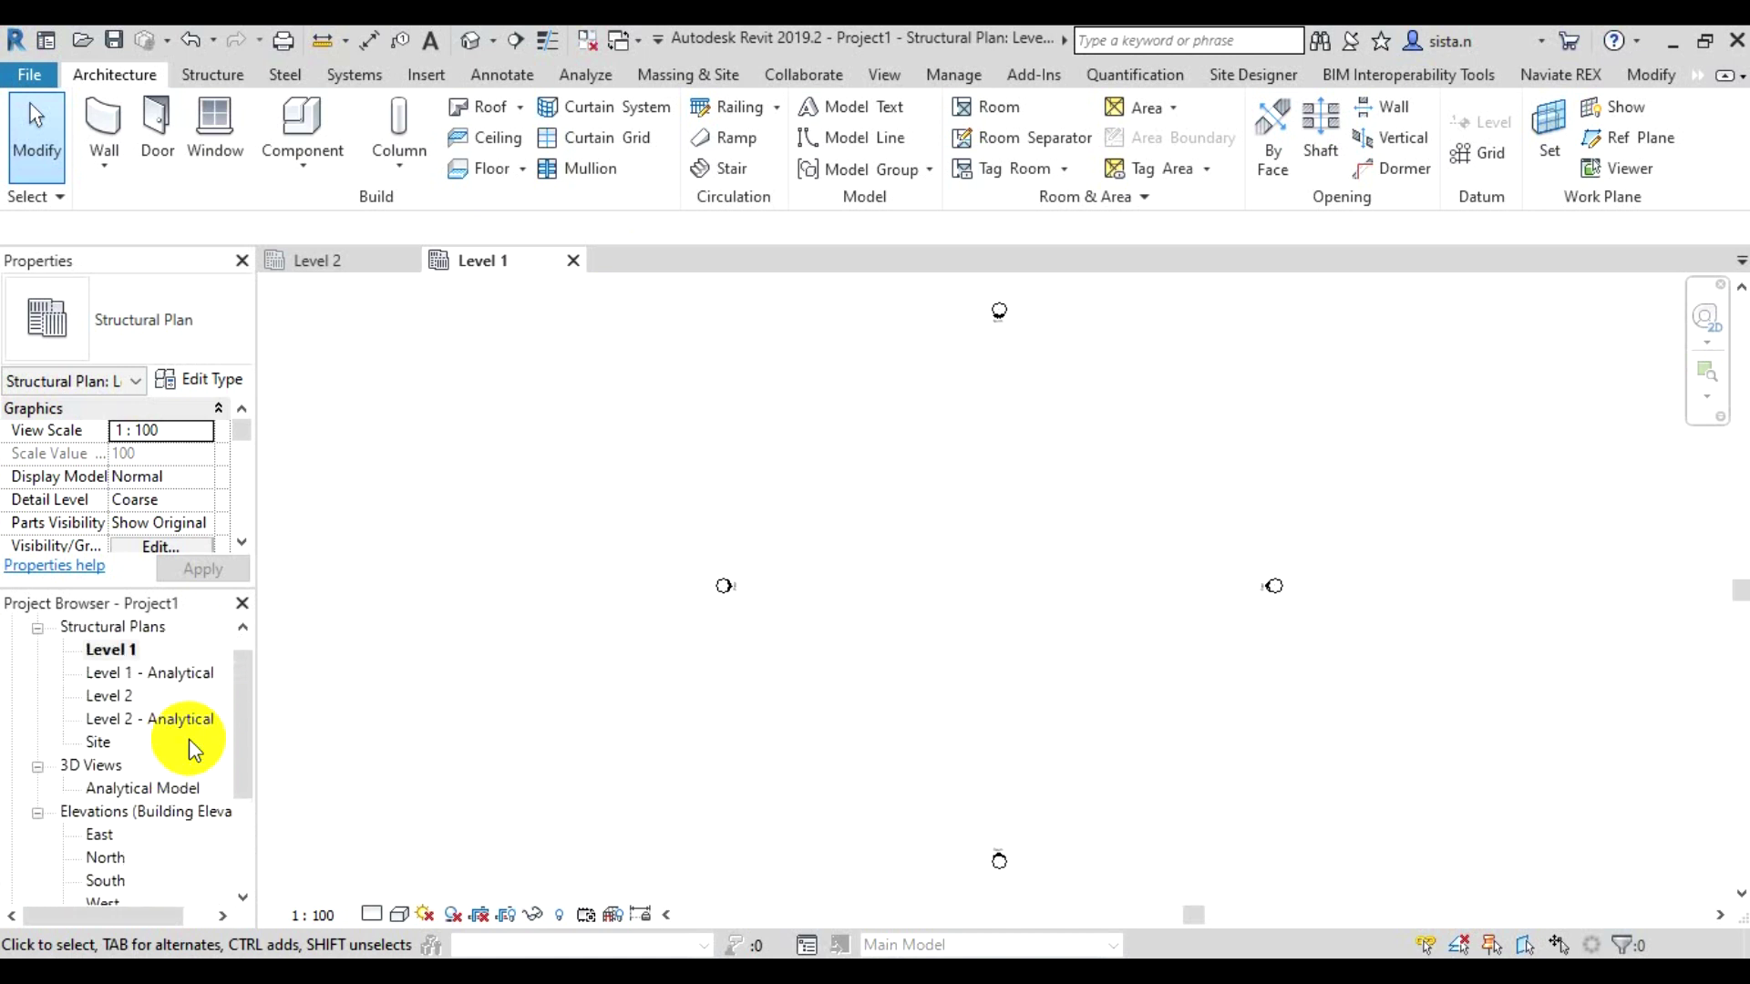
scroll(191, 746, "up", 1)
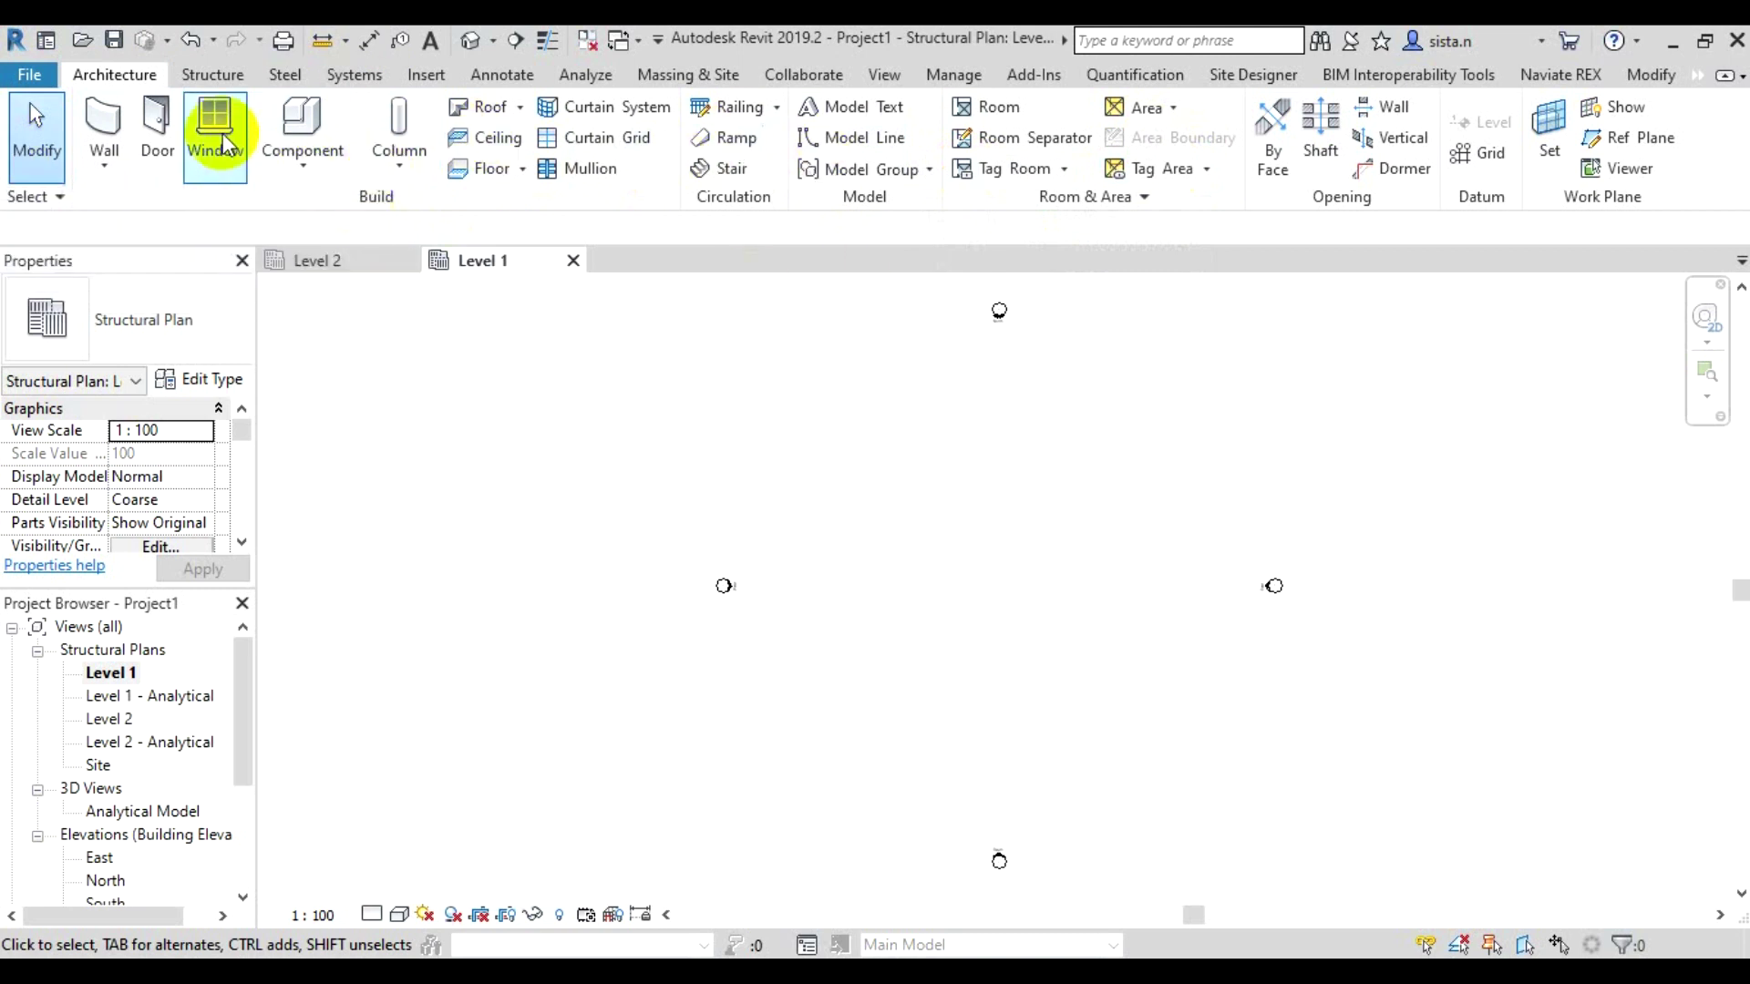
Show the Structure tab's beam, column, brace, foundation and rebar tools
left_click(205, 80)
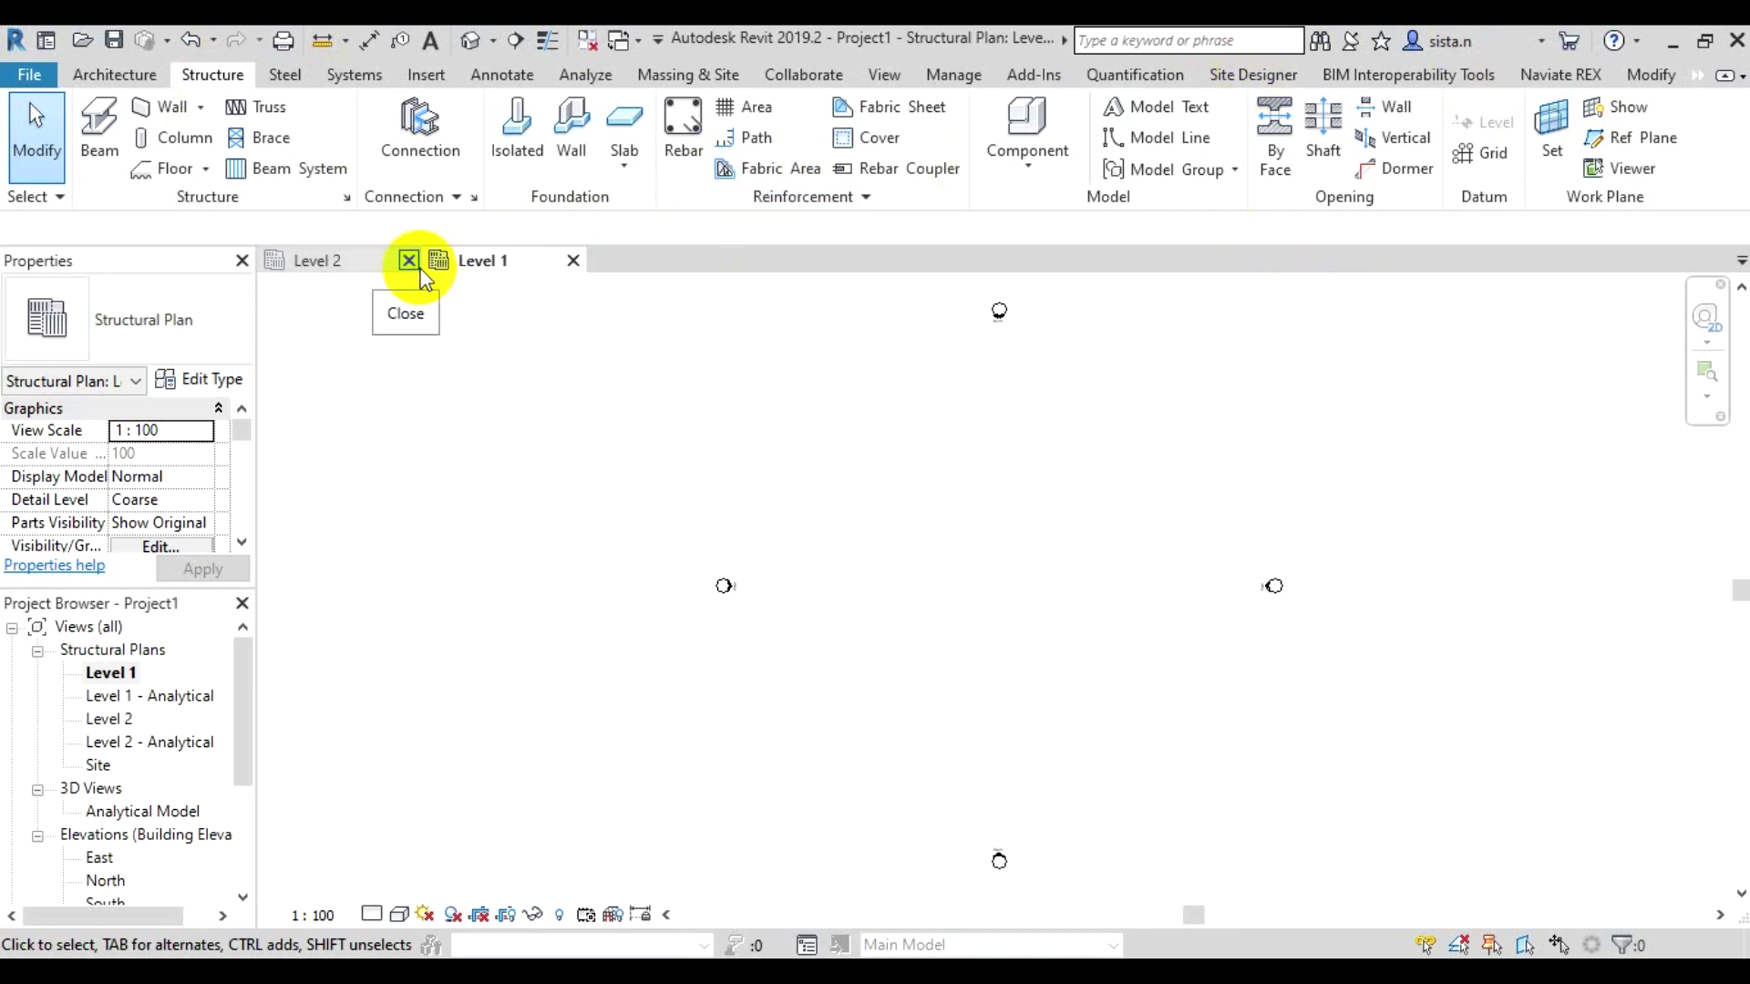
Compare the Steel and Structure tabs, then display the Systems tab's duct and pipe tools
left_click(285, 76)
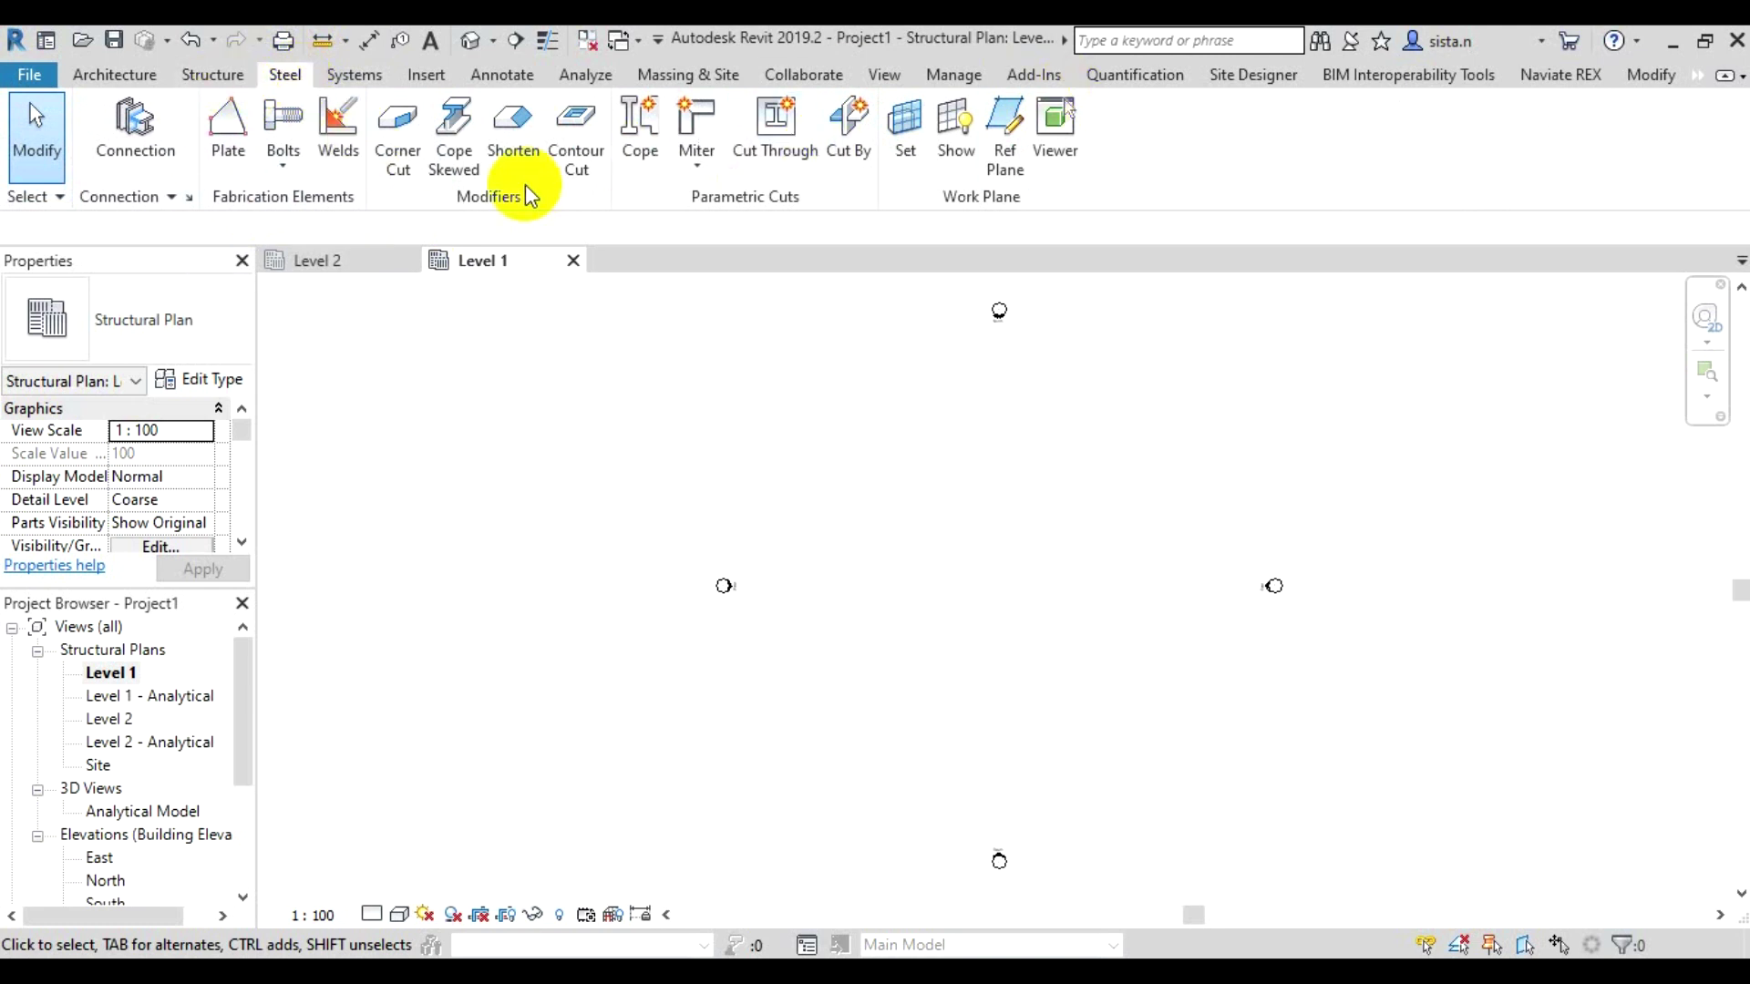
left_click(219, 77)
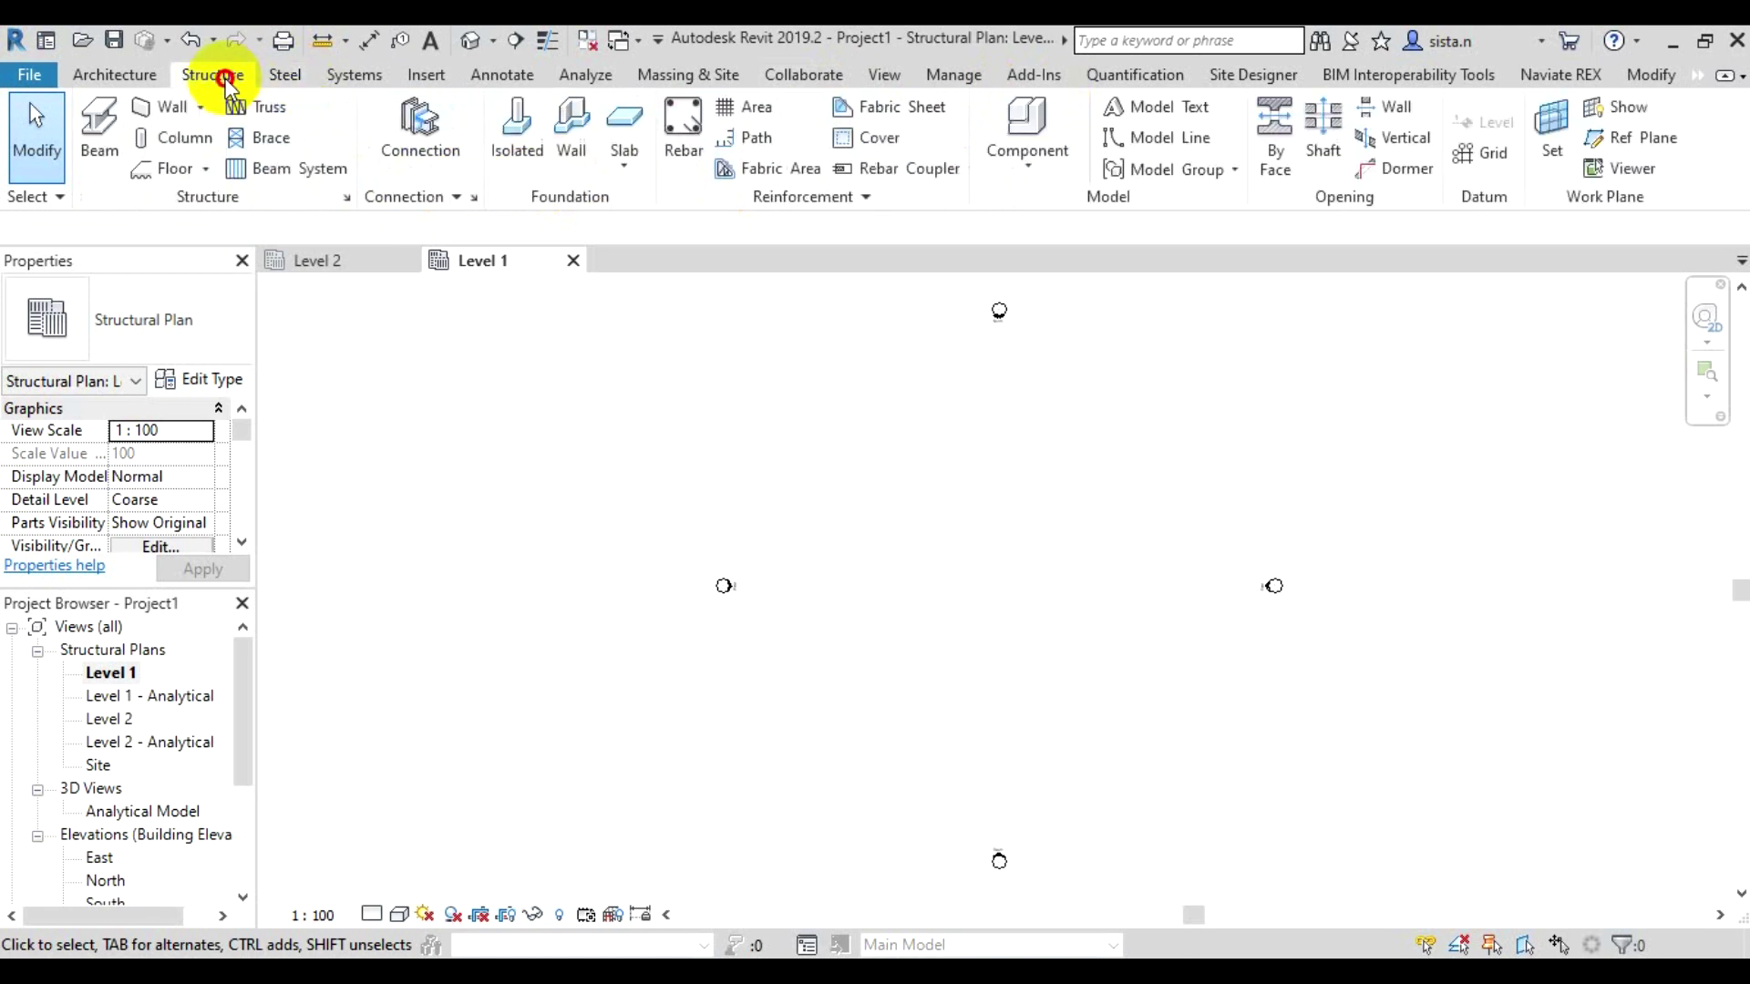
left_click(285, 76)
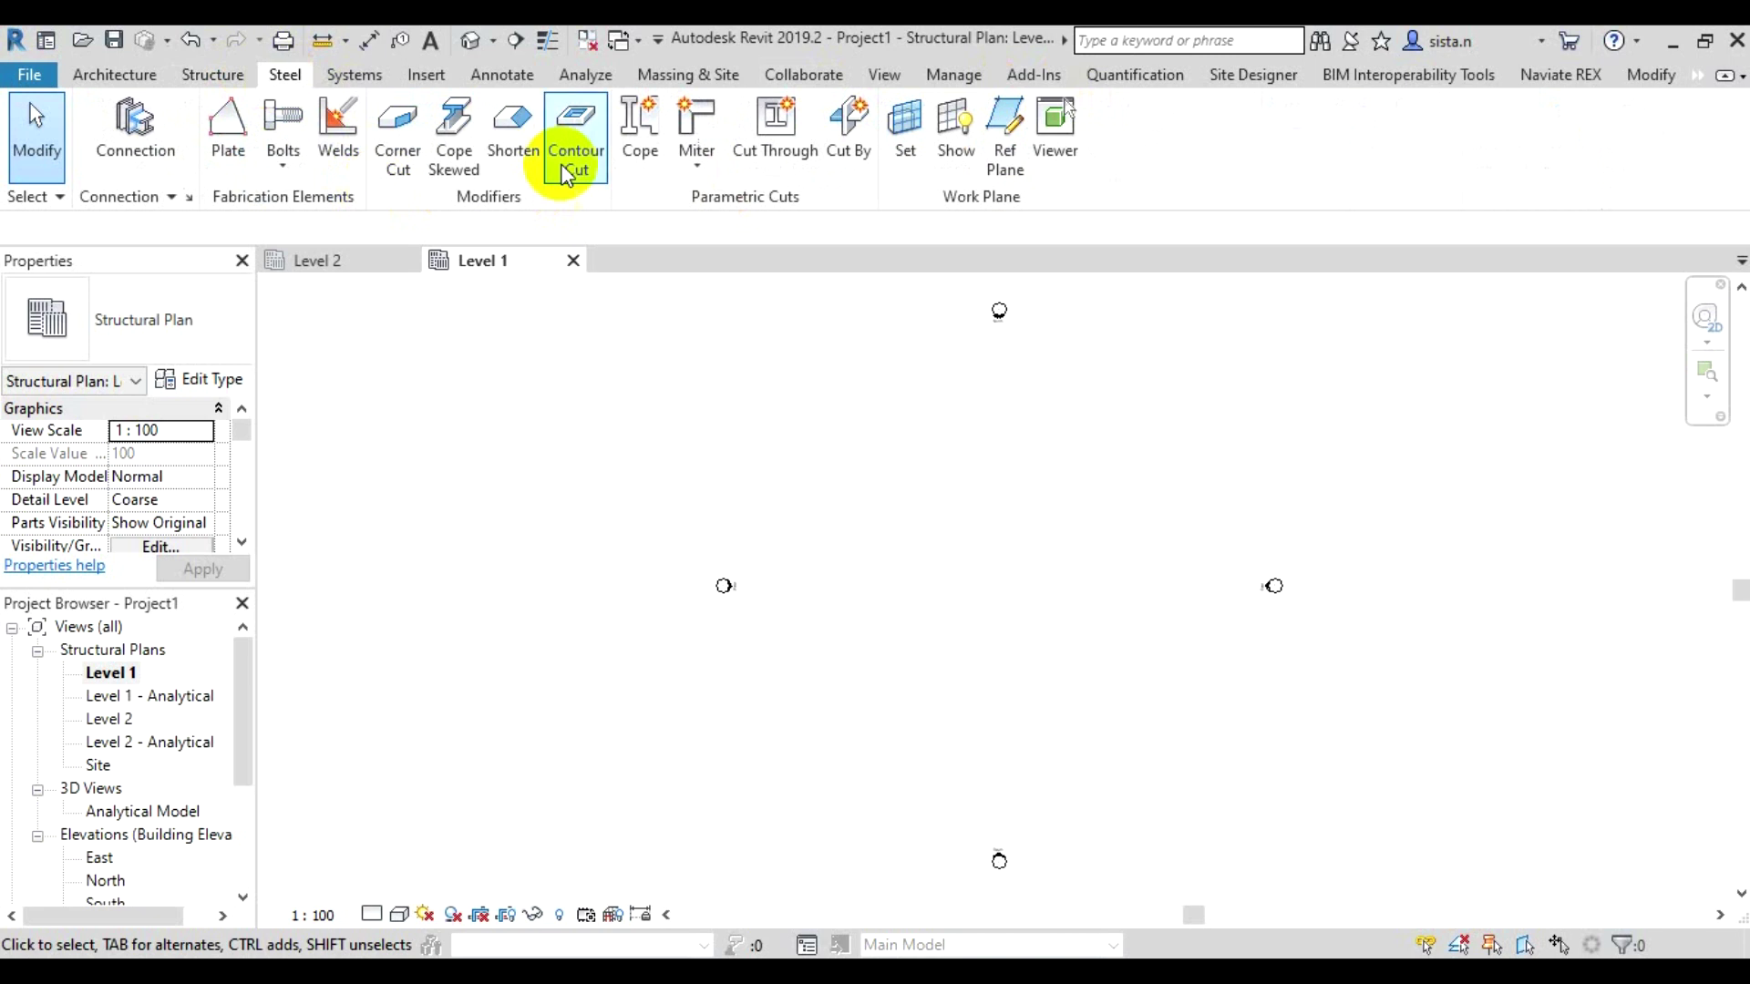
left_click(239, 73)
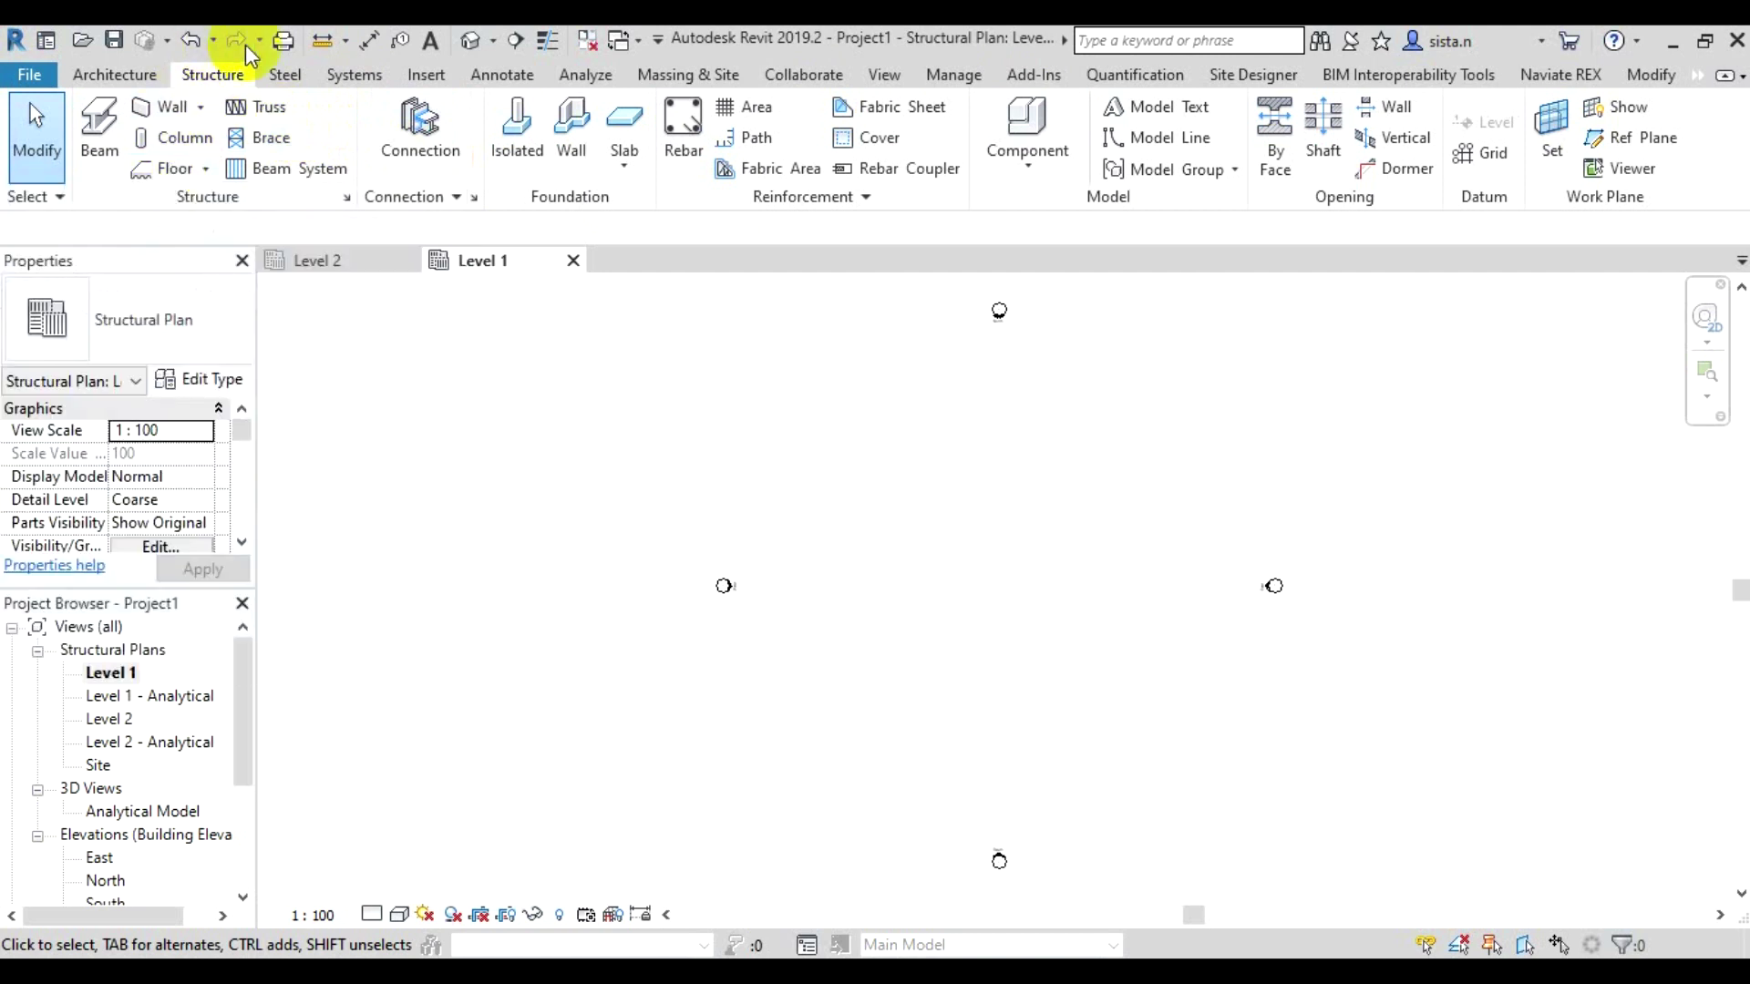
left_click(290, 81)
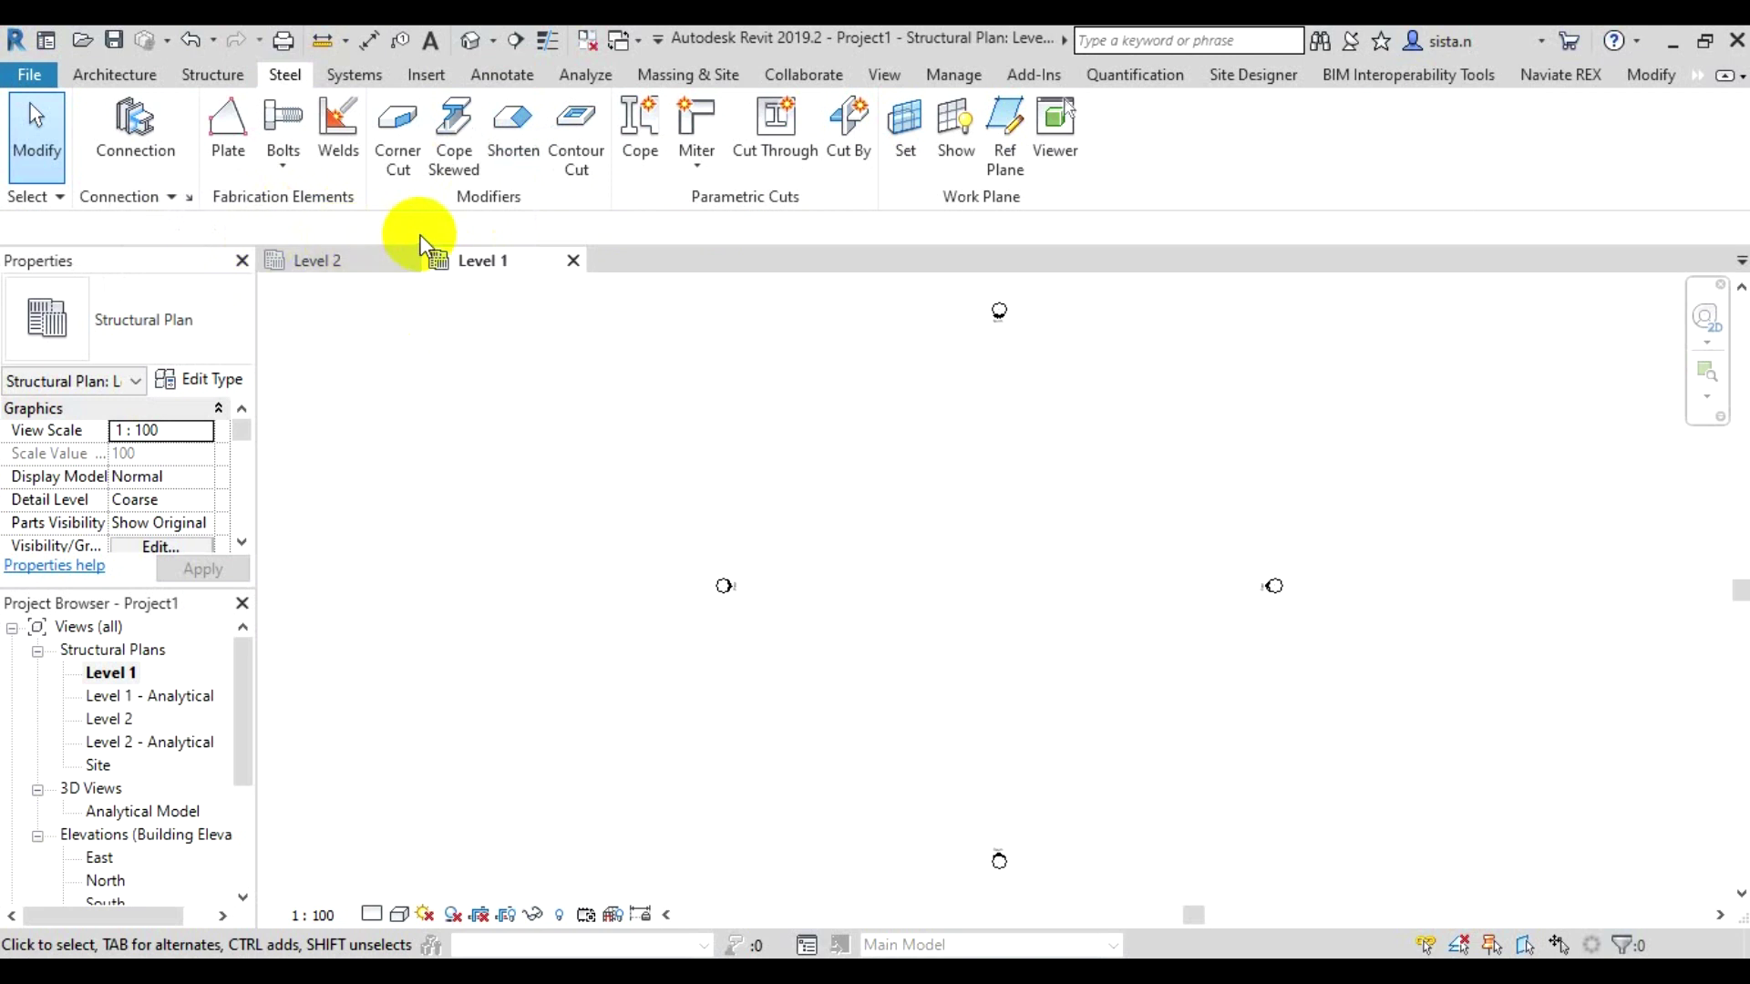
left_click(355, 83)
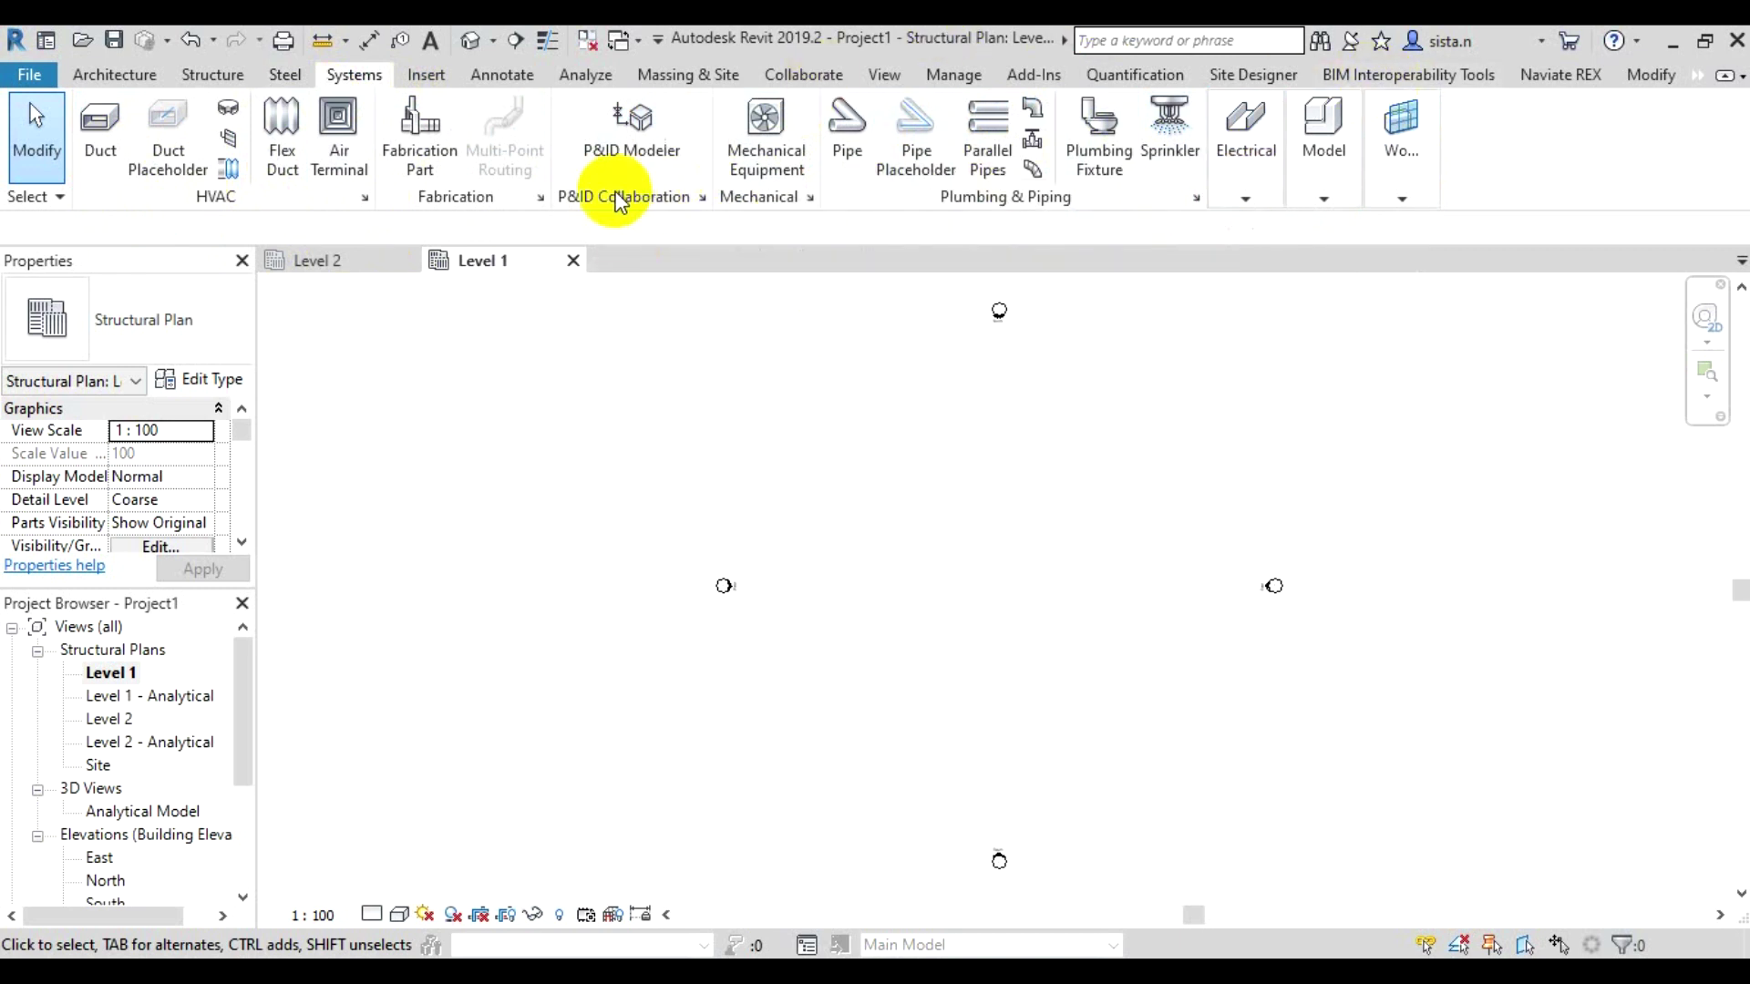
Show the Insert tab's tools for linking Revit, IFC, CAD and point cloud files
left_click(419, 81)
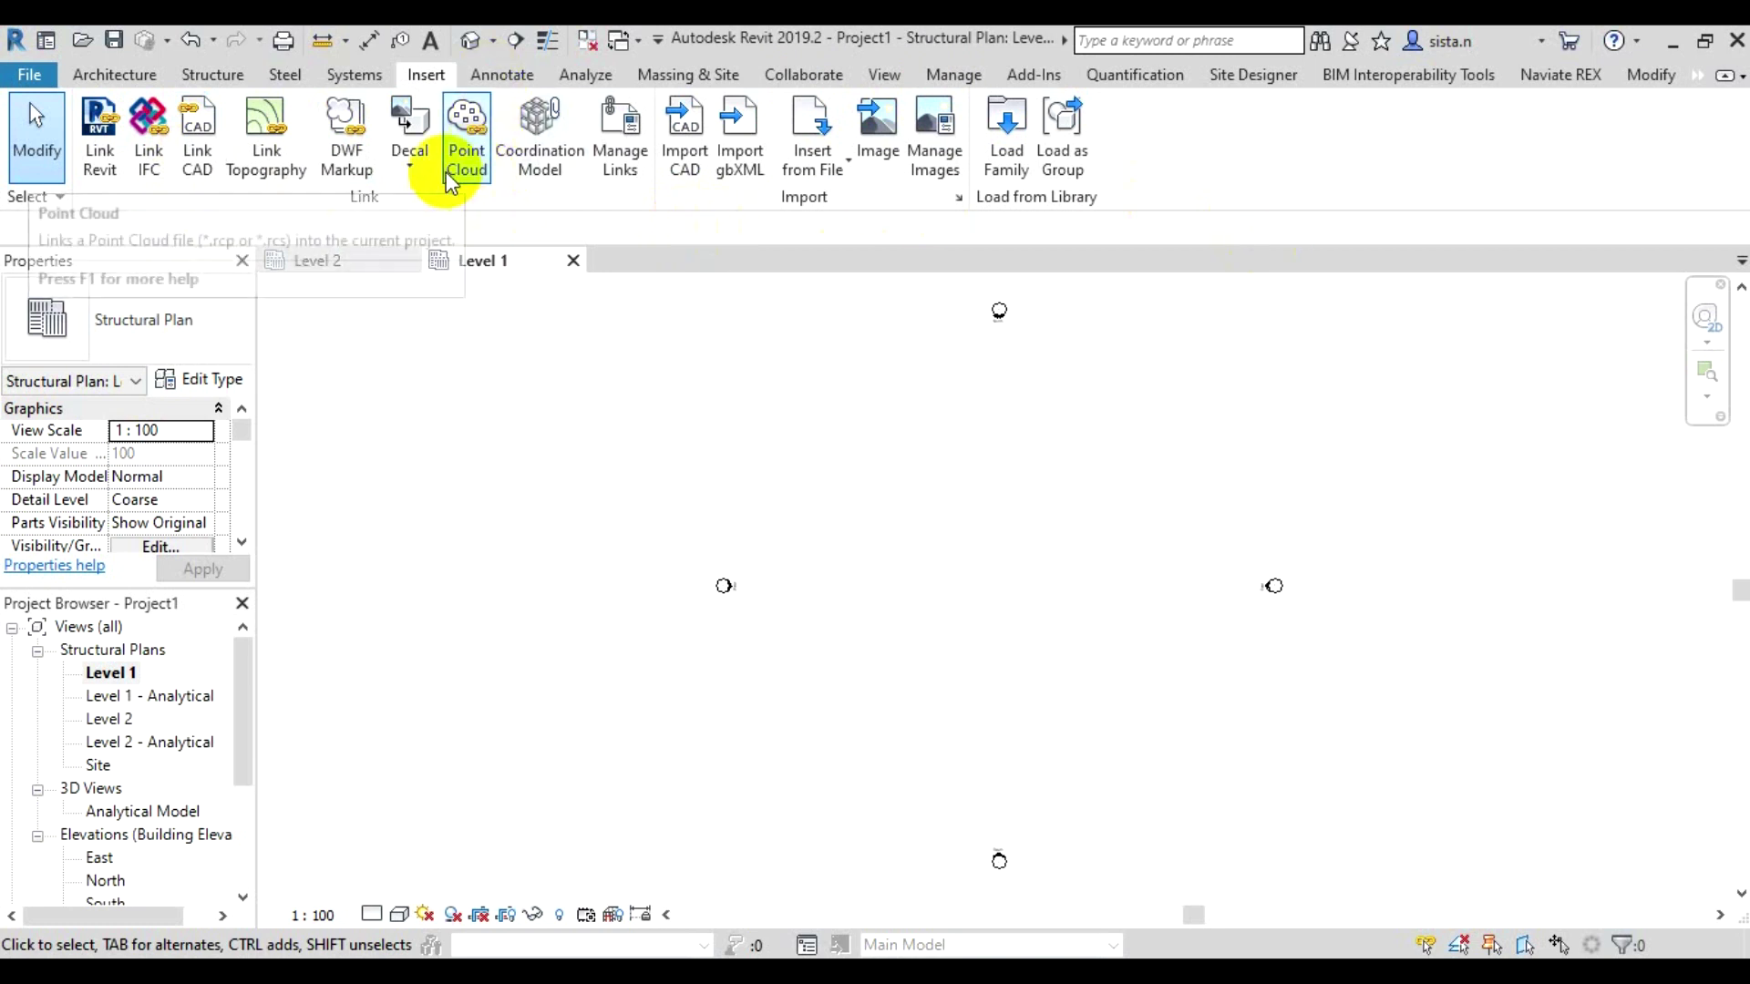
Show the Annotate tab with its Dimension, Detail, Text and Tag panels
left_click(512, 71)
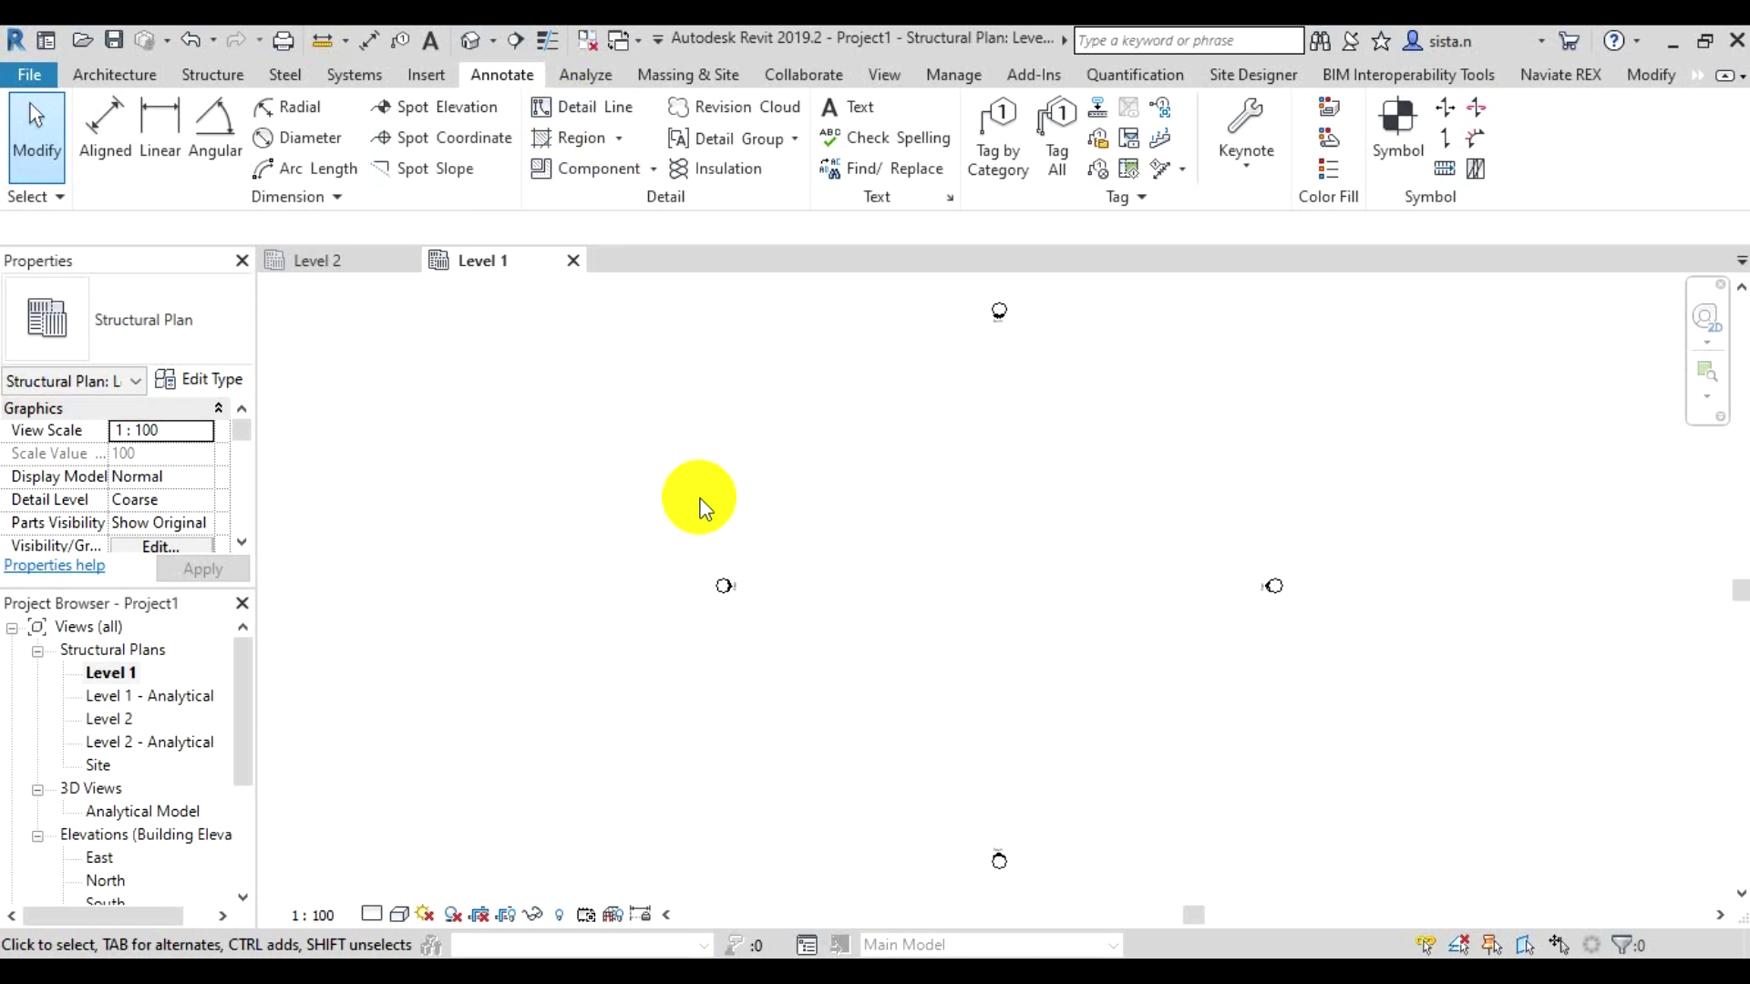
Show the Analyze tab's analytical model, spaces & zones and energy panels
left_click(603, 84)
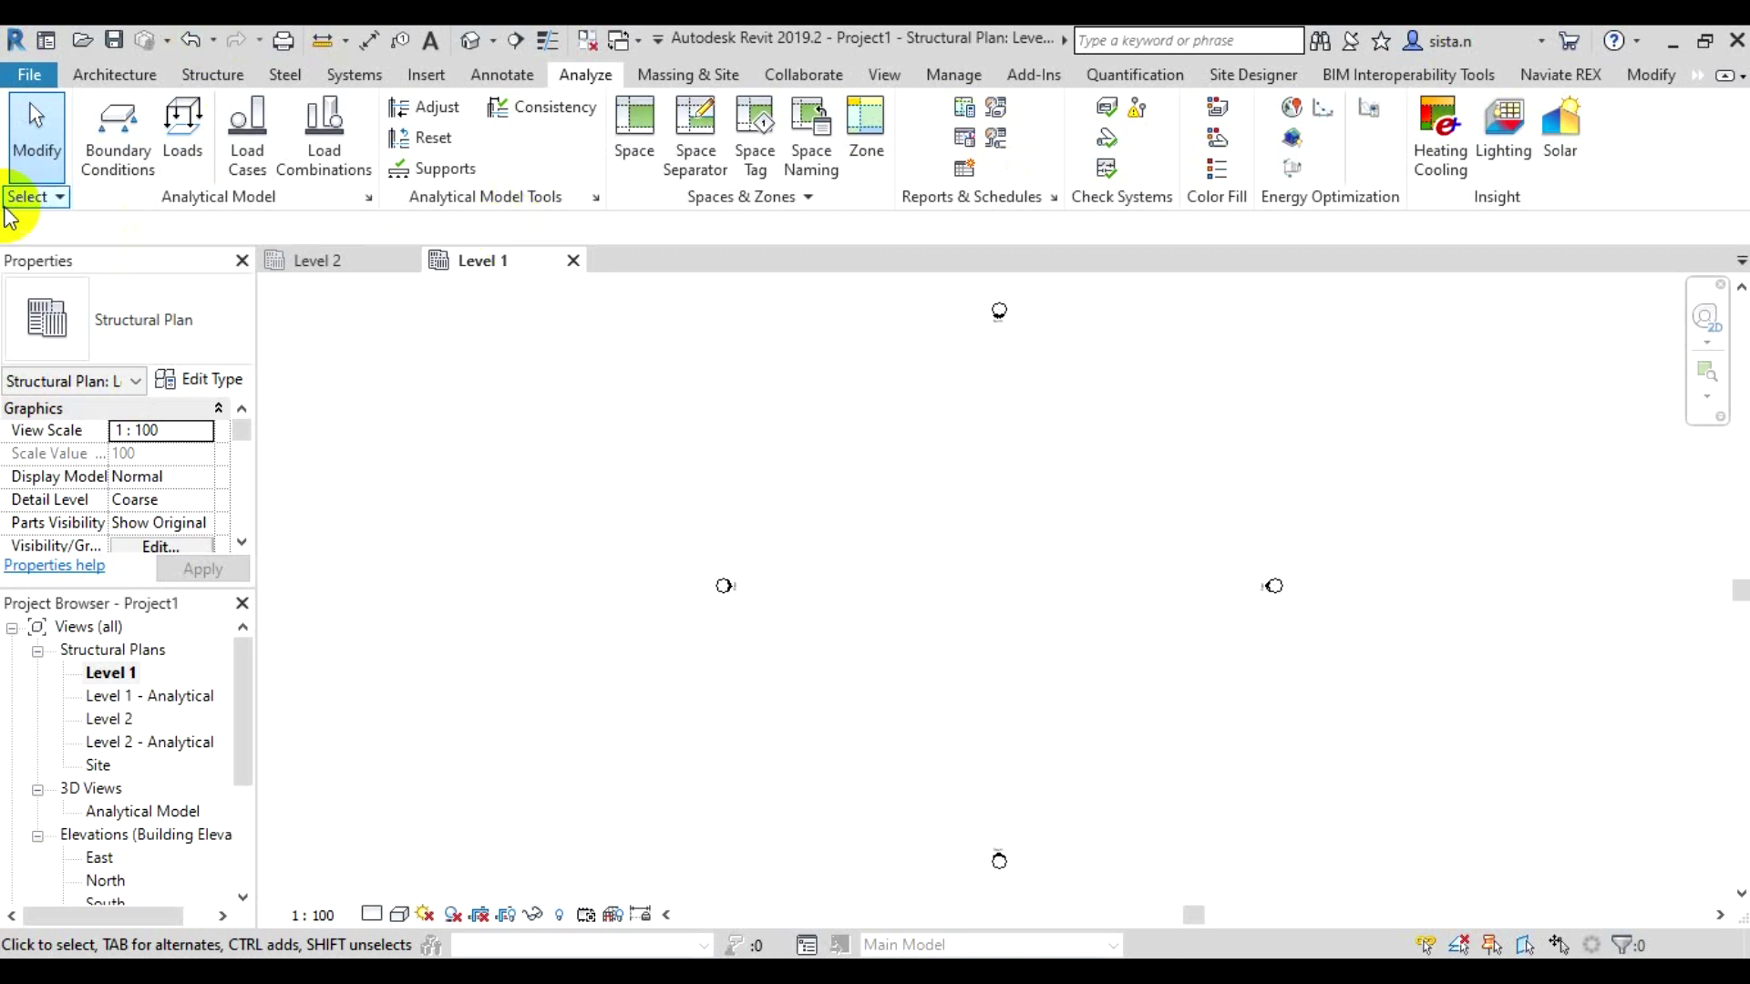
Review the Massing & Site tab, then display the Collaborate tab's worksharing tools
left_click(716, 75)
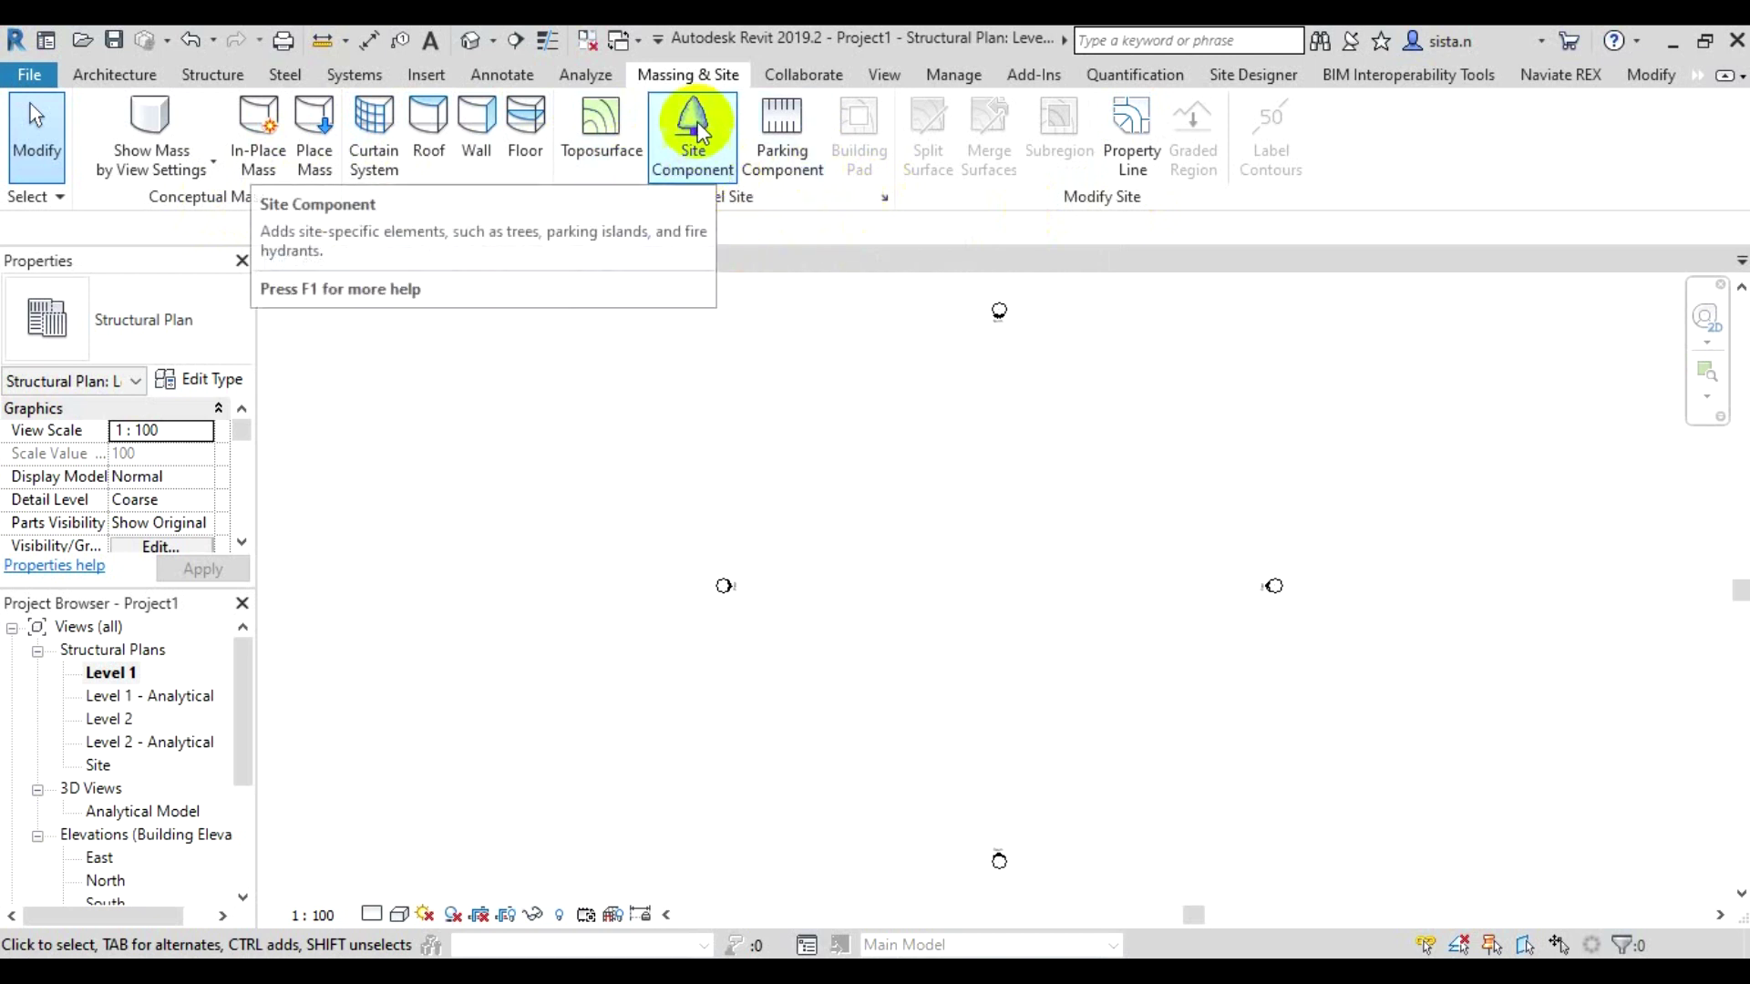
left_click(802, 74)
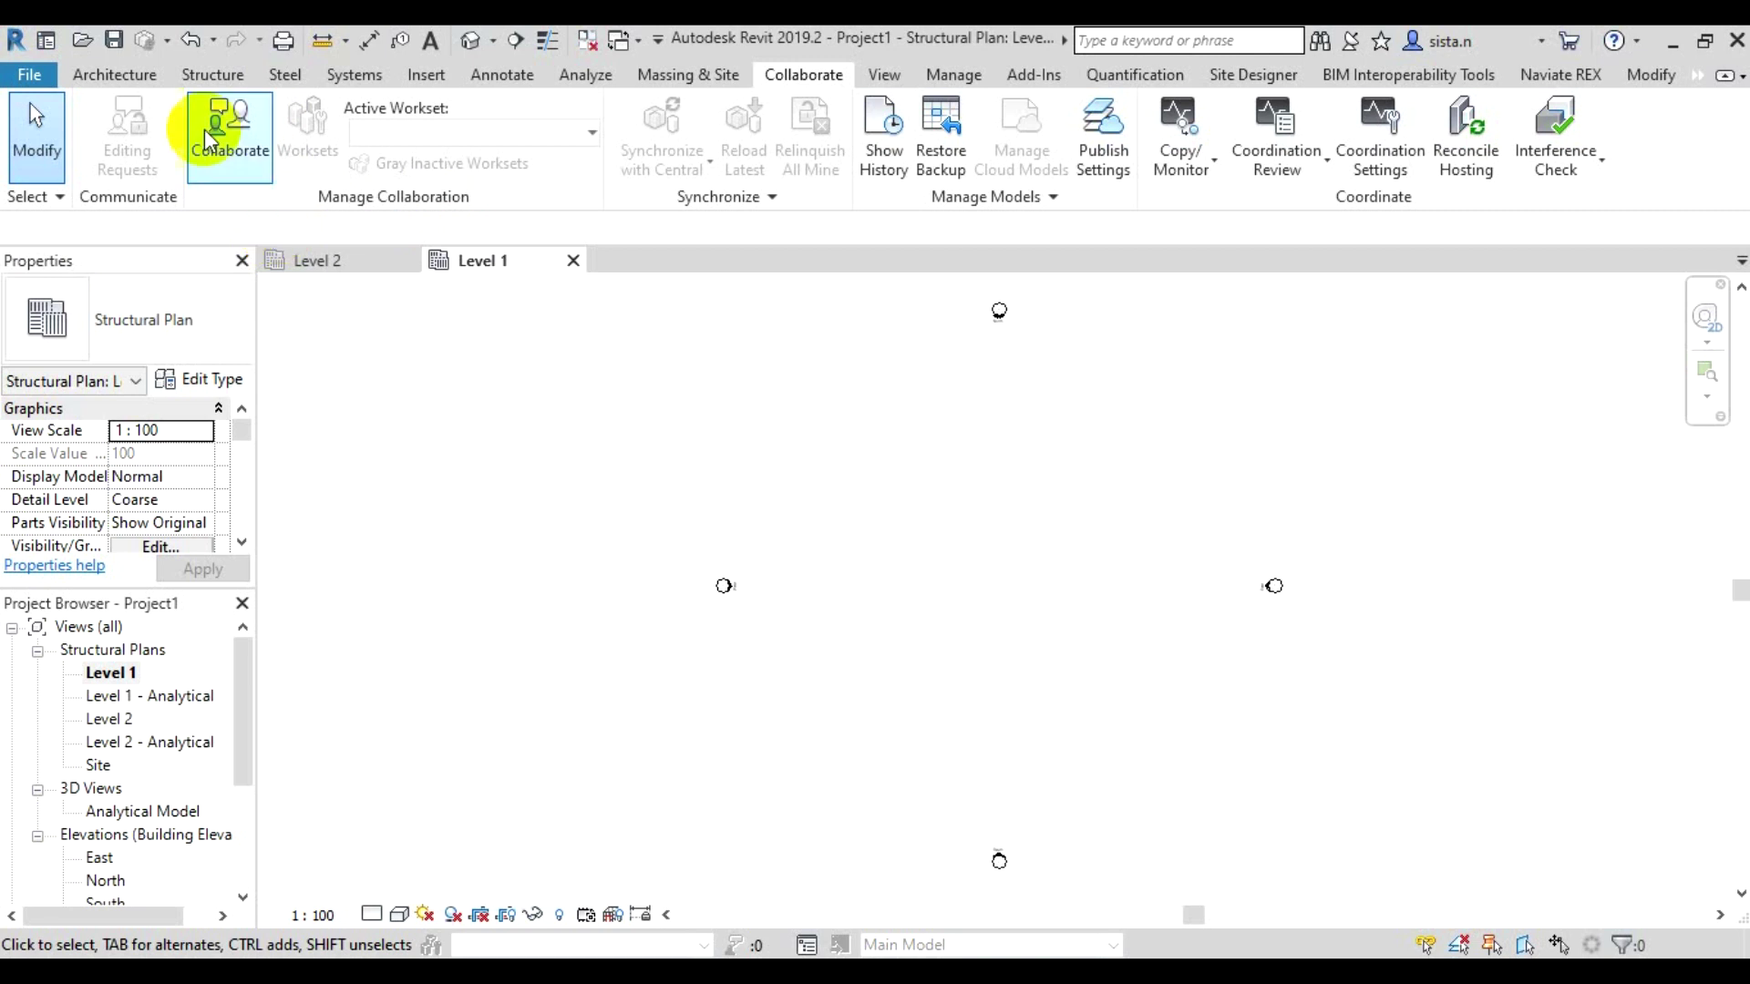
Review the View tab and its schedule types list, then display the Manage tools
left_click(884, 75)
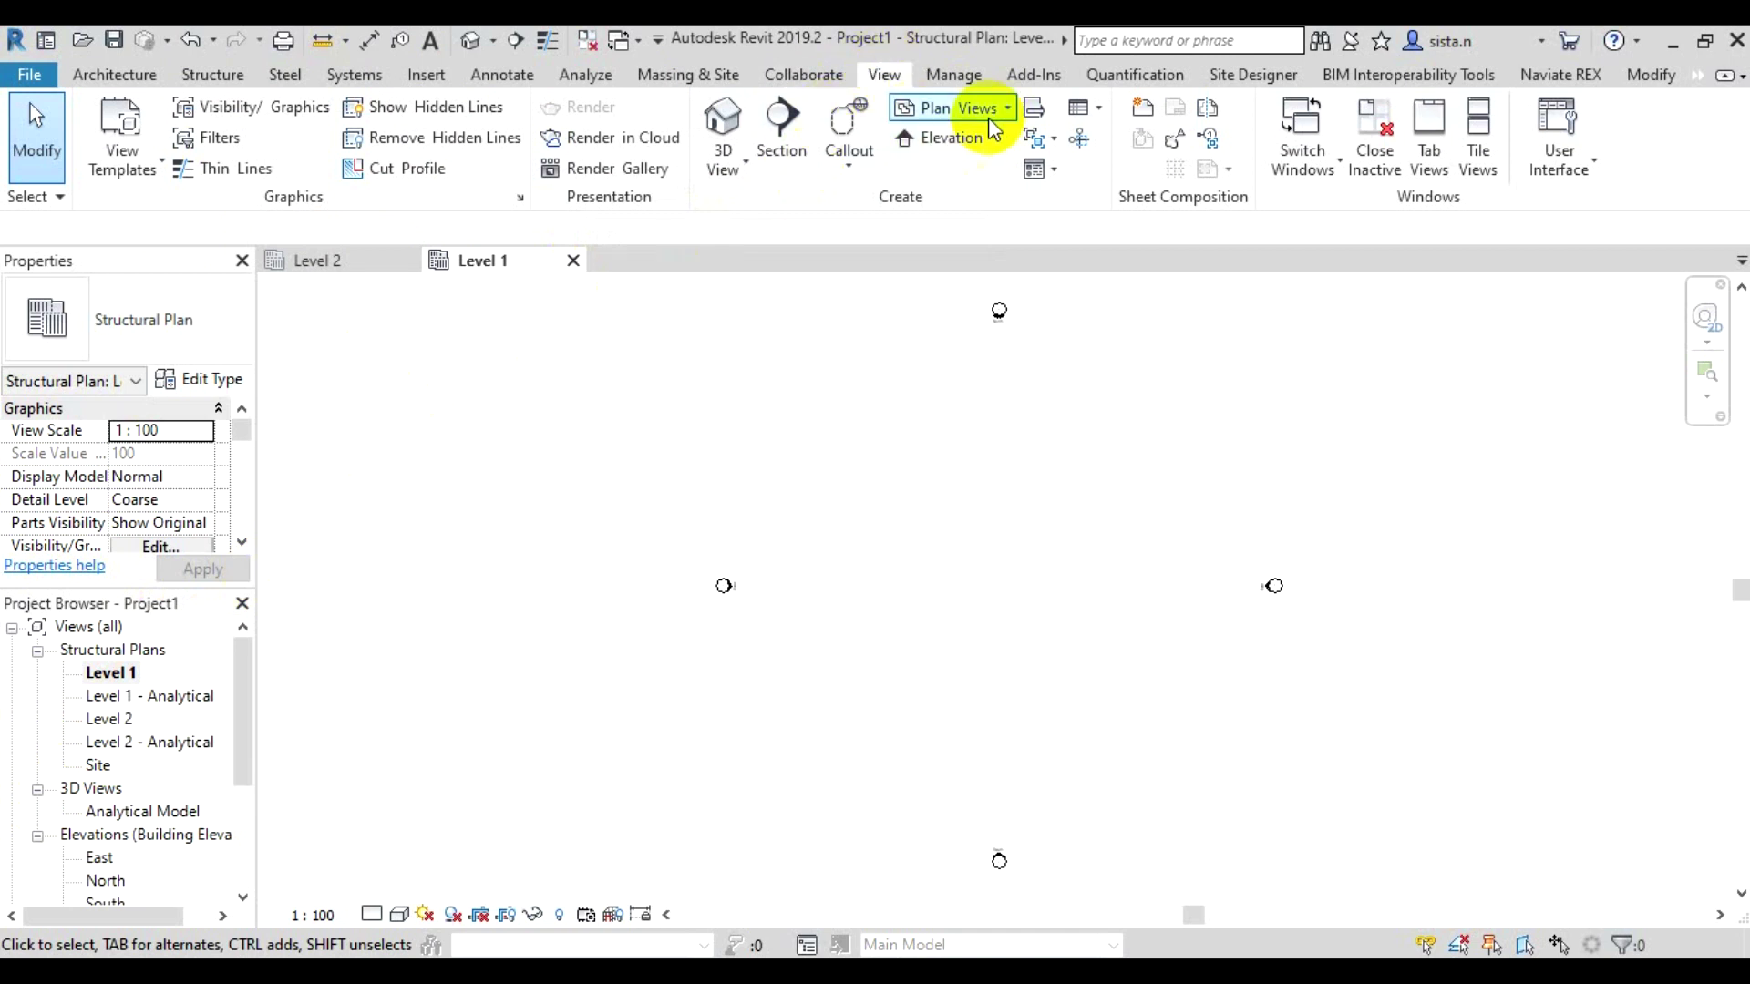
left_click(1078, 107)
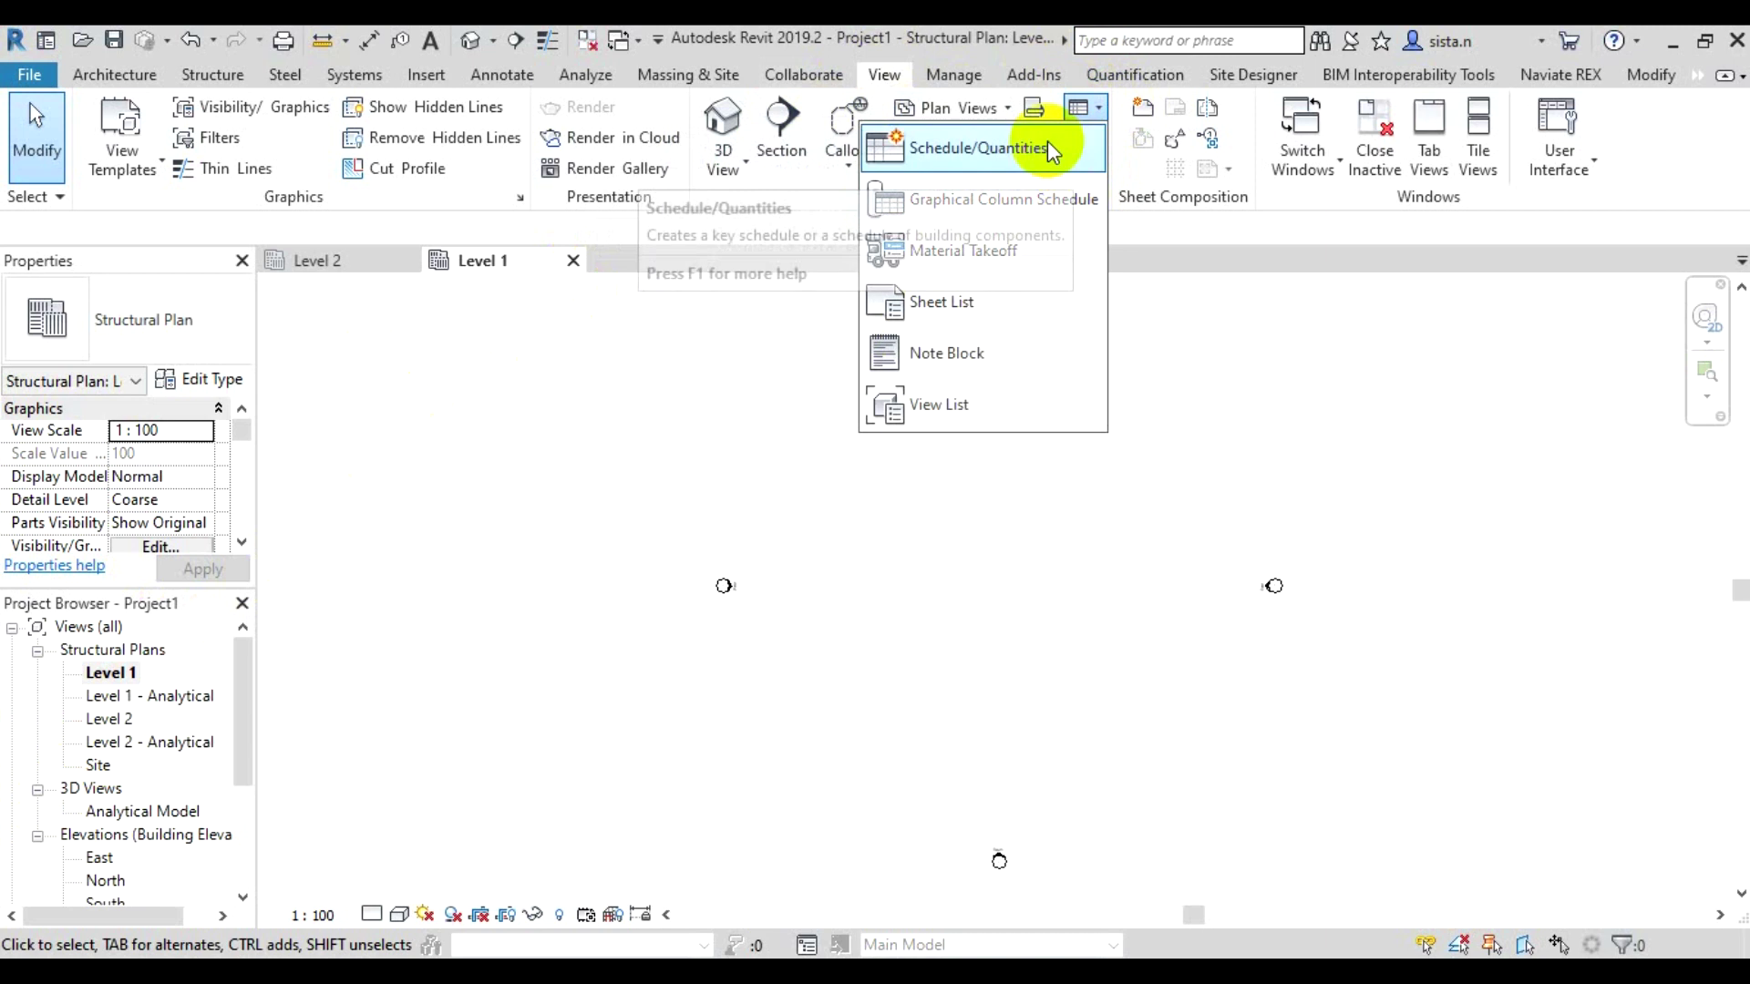
left_click(1144, 182)
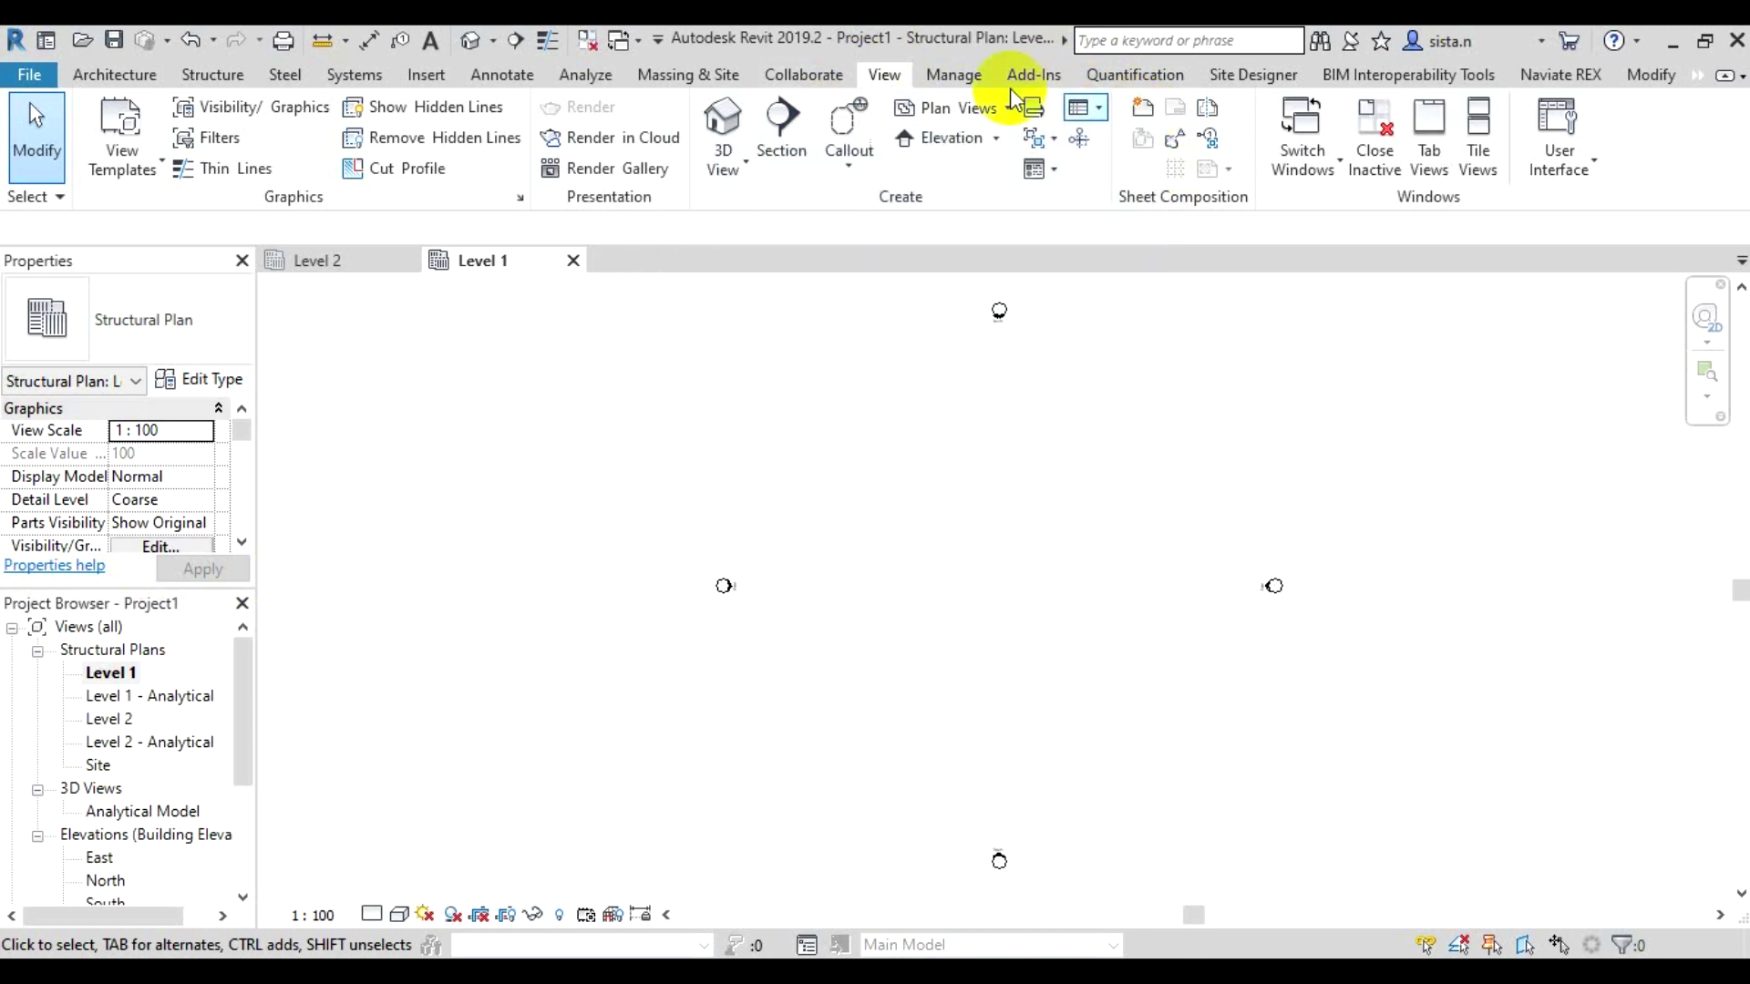
left_click(938, 81)
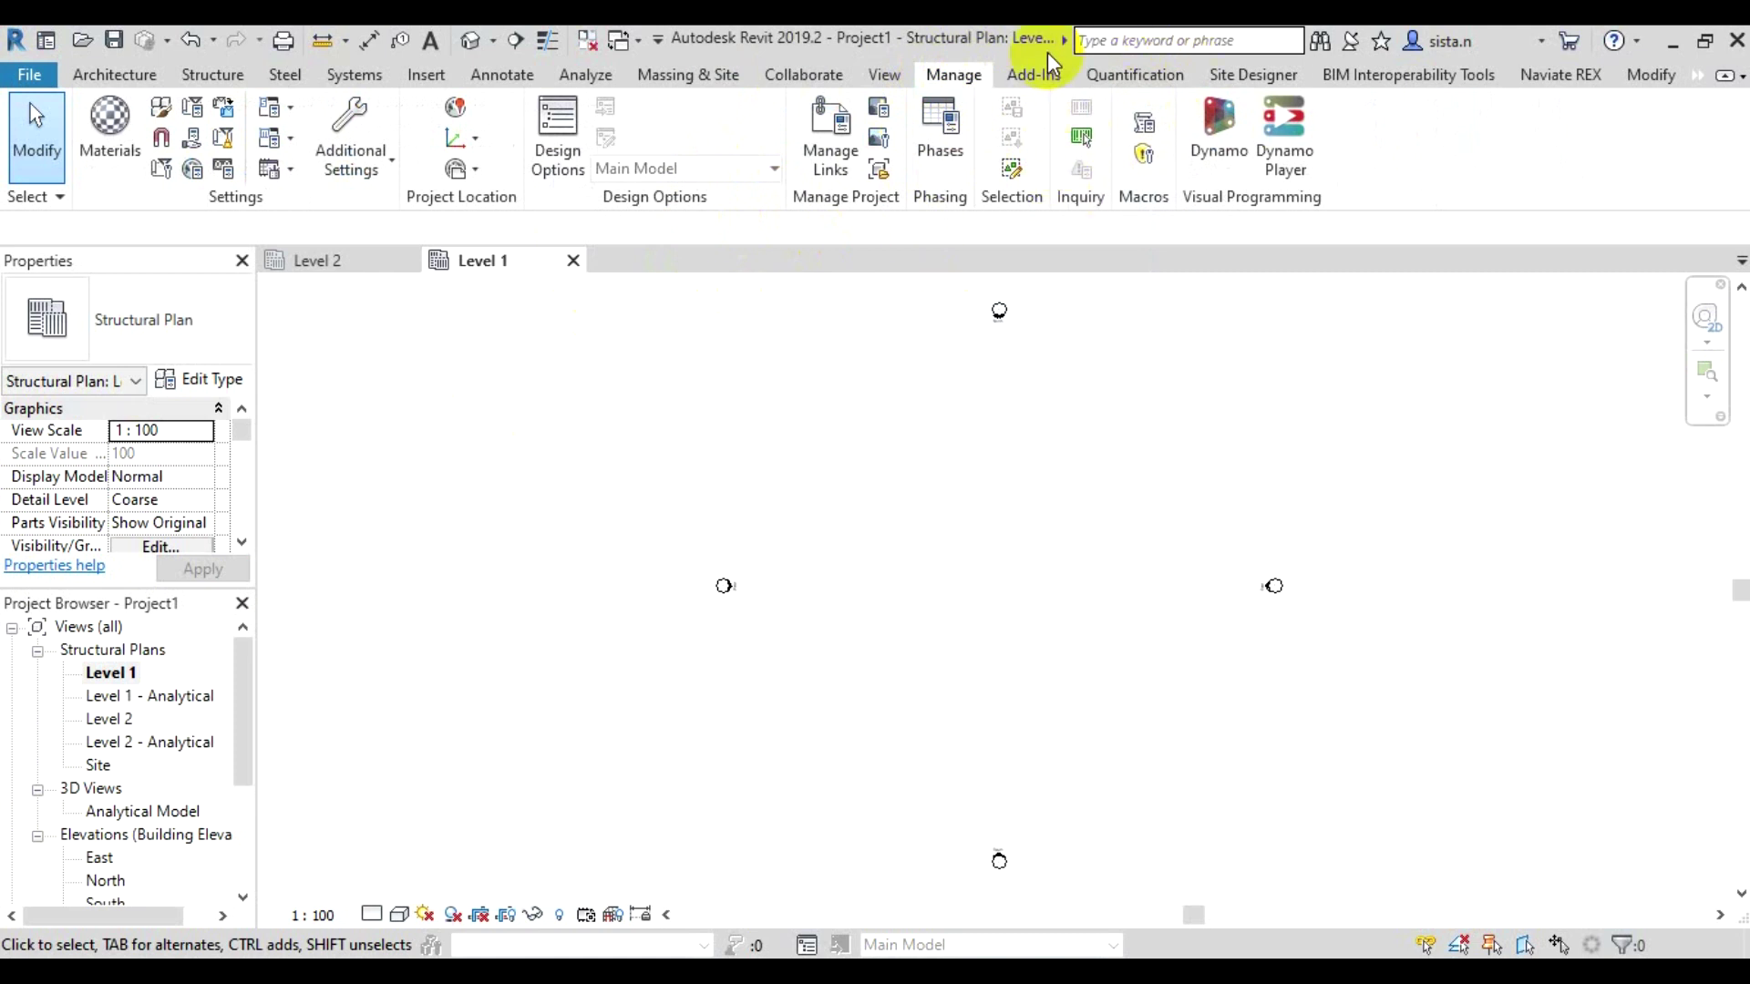
Review the Add-Ins tab tools and its FormIt converter options
left_click(1065, 71)
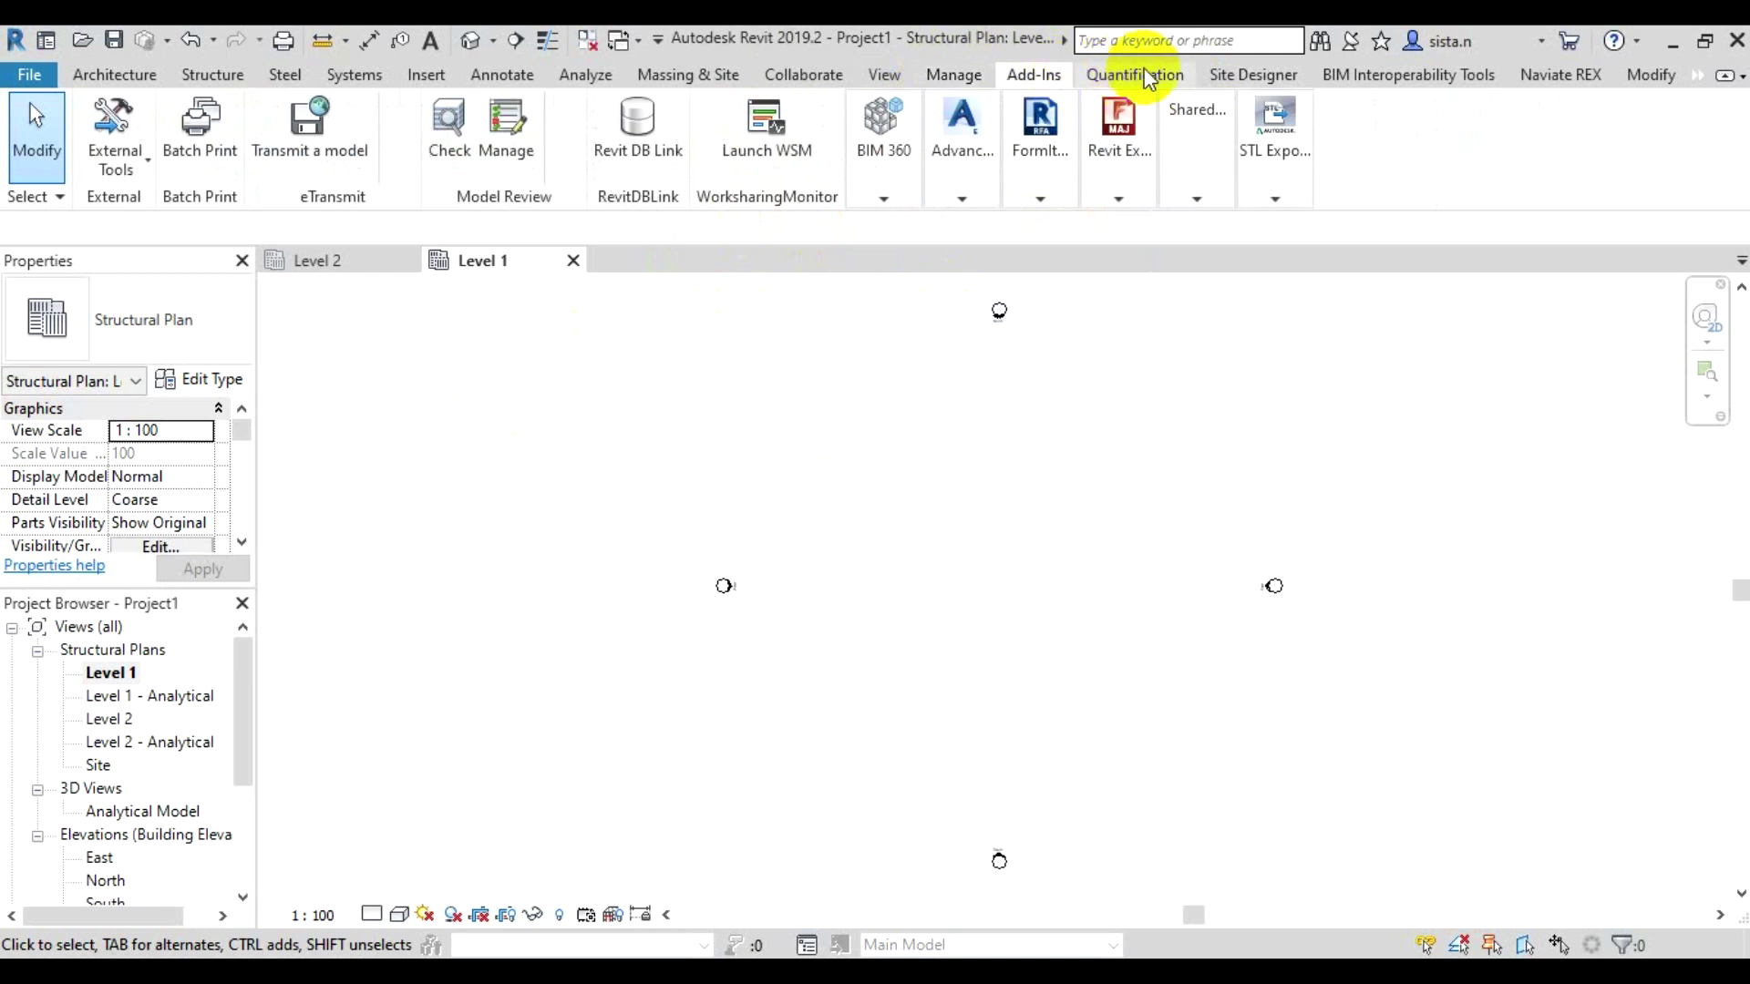
left_click(1046, 103)
left_click(1039, 77)
Browse the Site Designer, Quantification and BIM Interoperability Tools tabs, ending on Naviate REX
left_click(1204, 73)
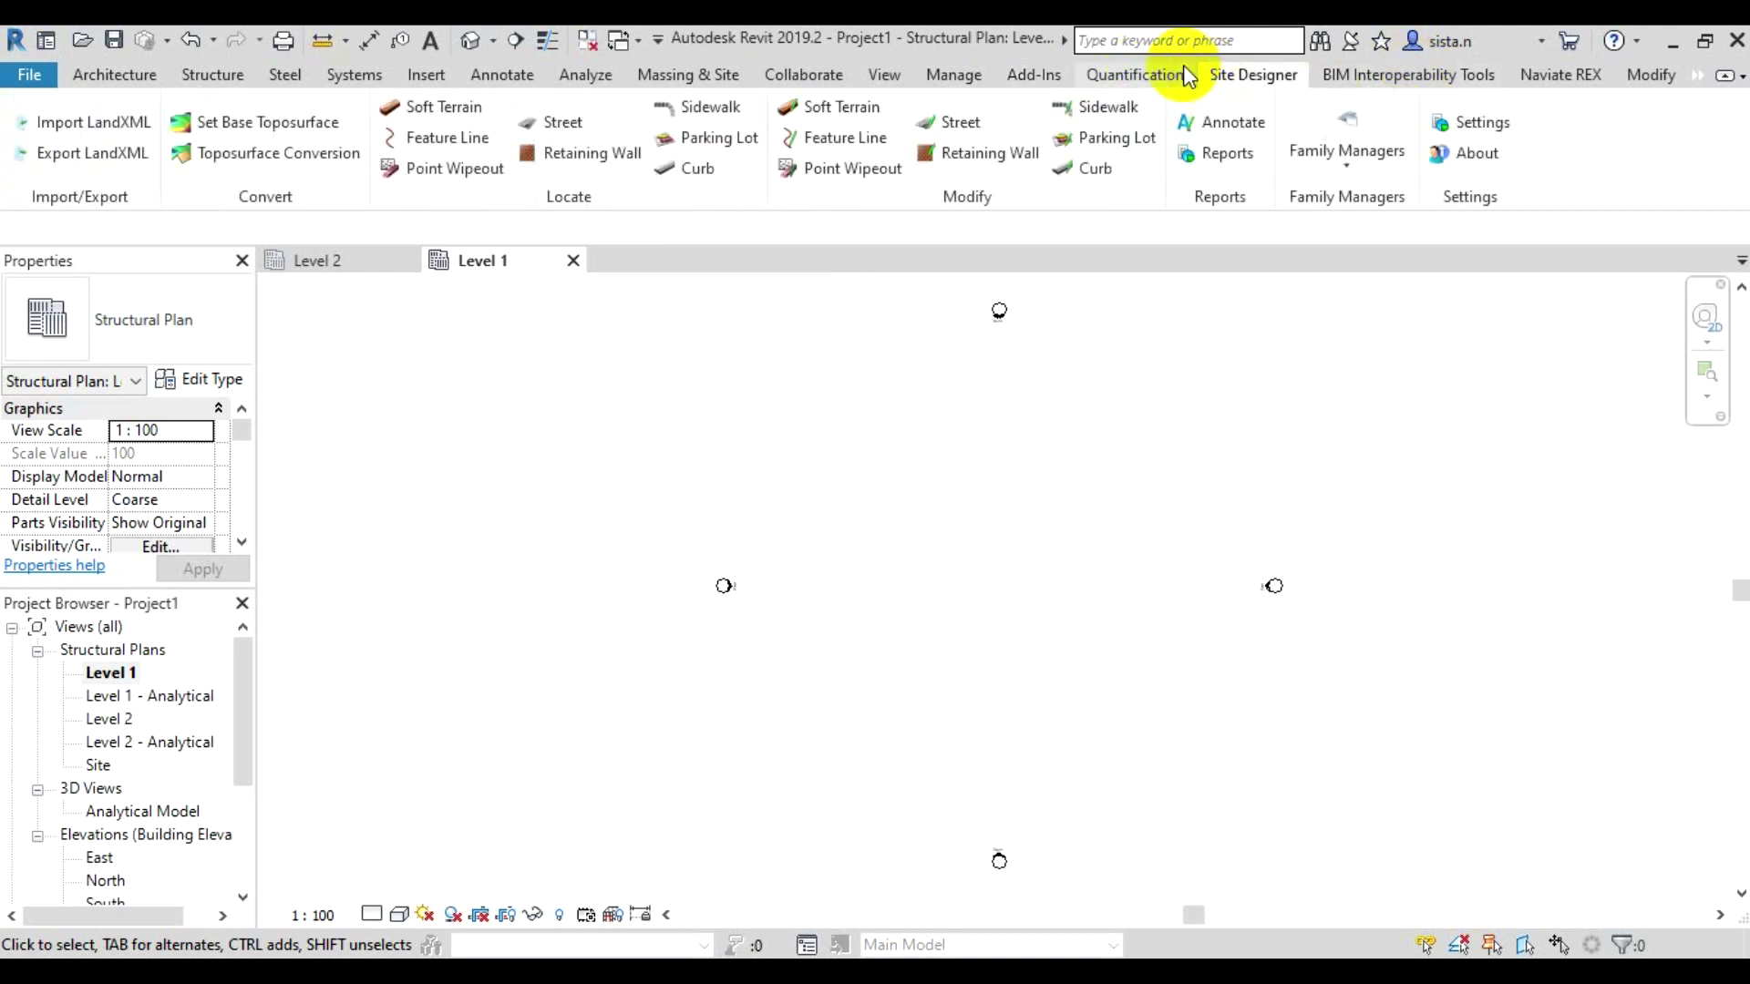
left_click(1130, 77)
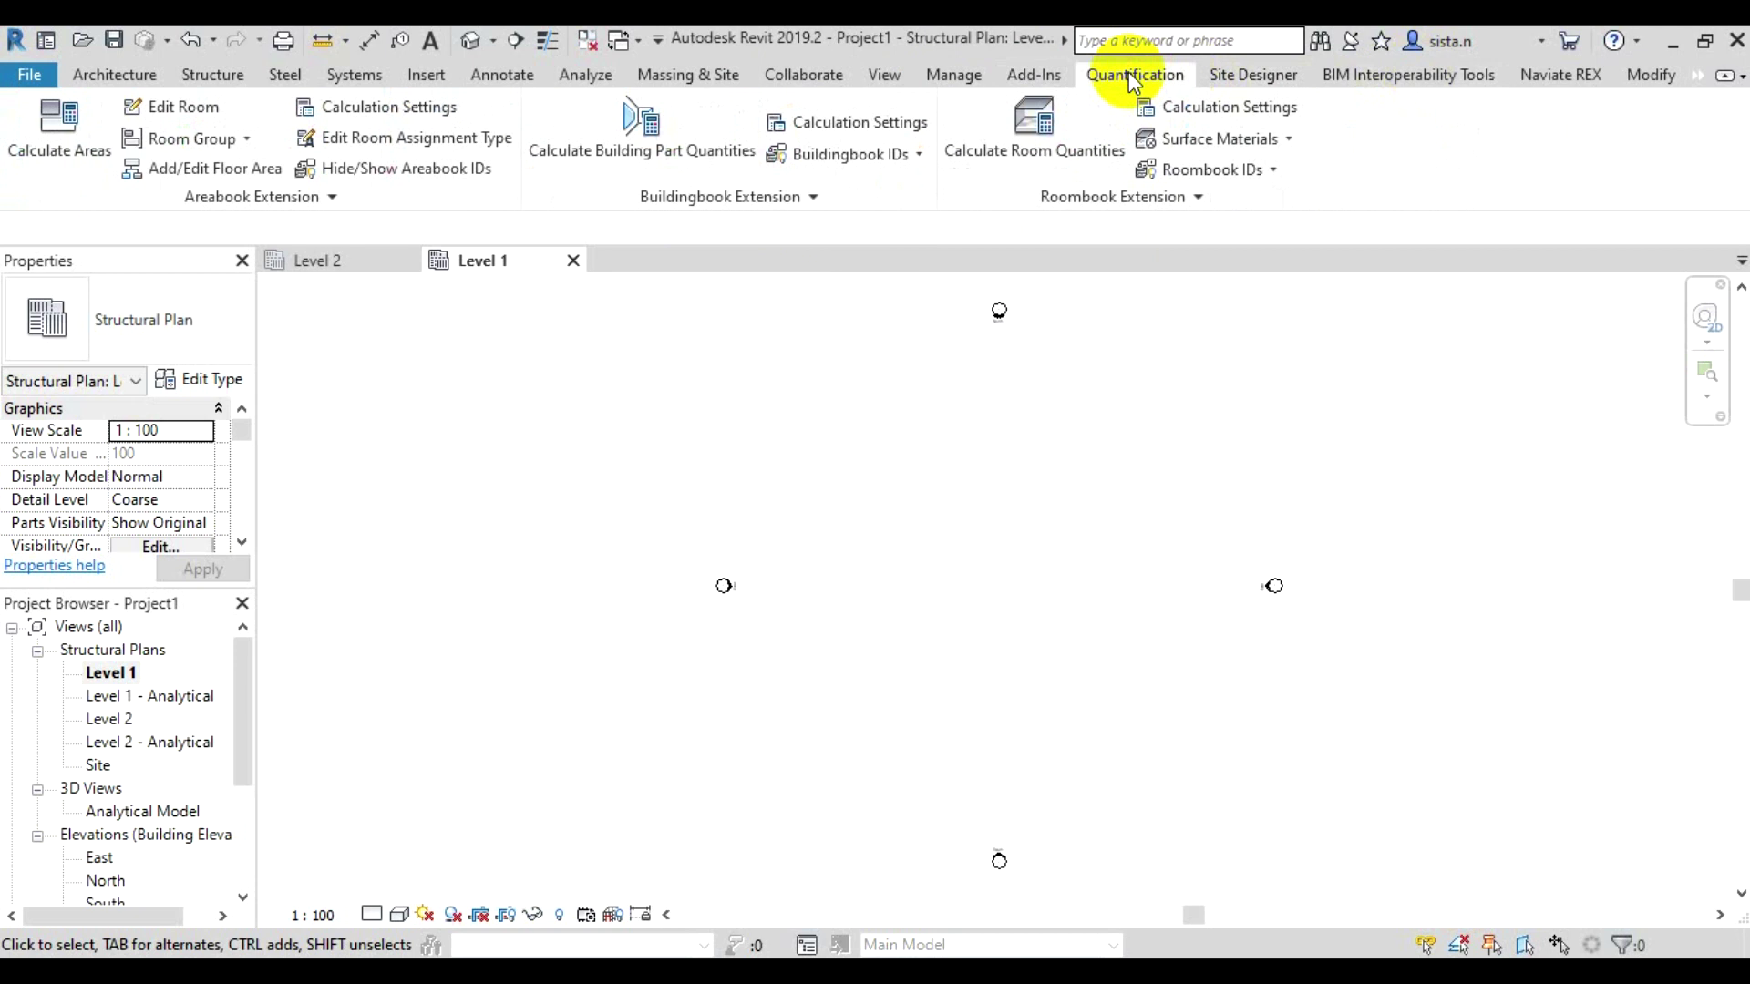
left_click(1266, 77)
left_click(1367, 78)
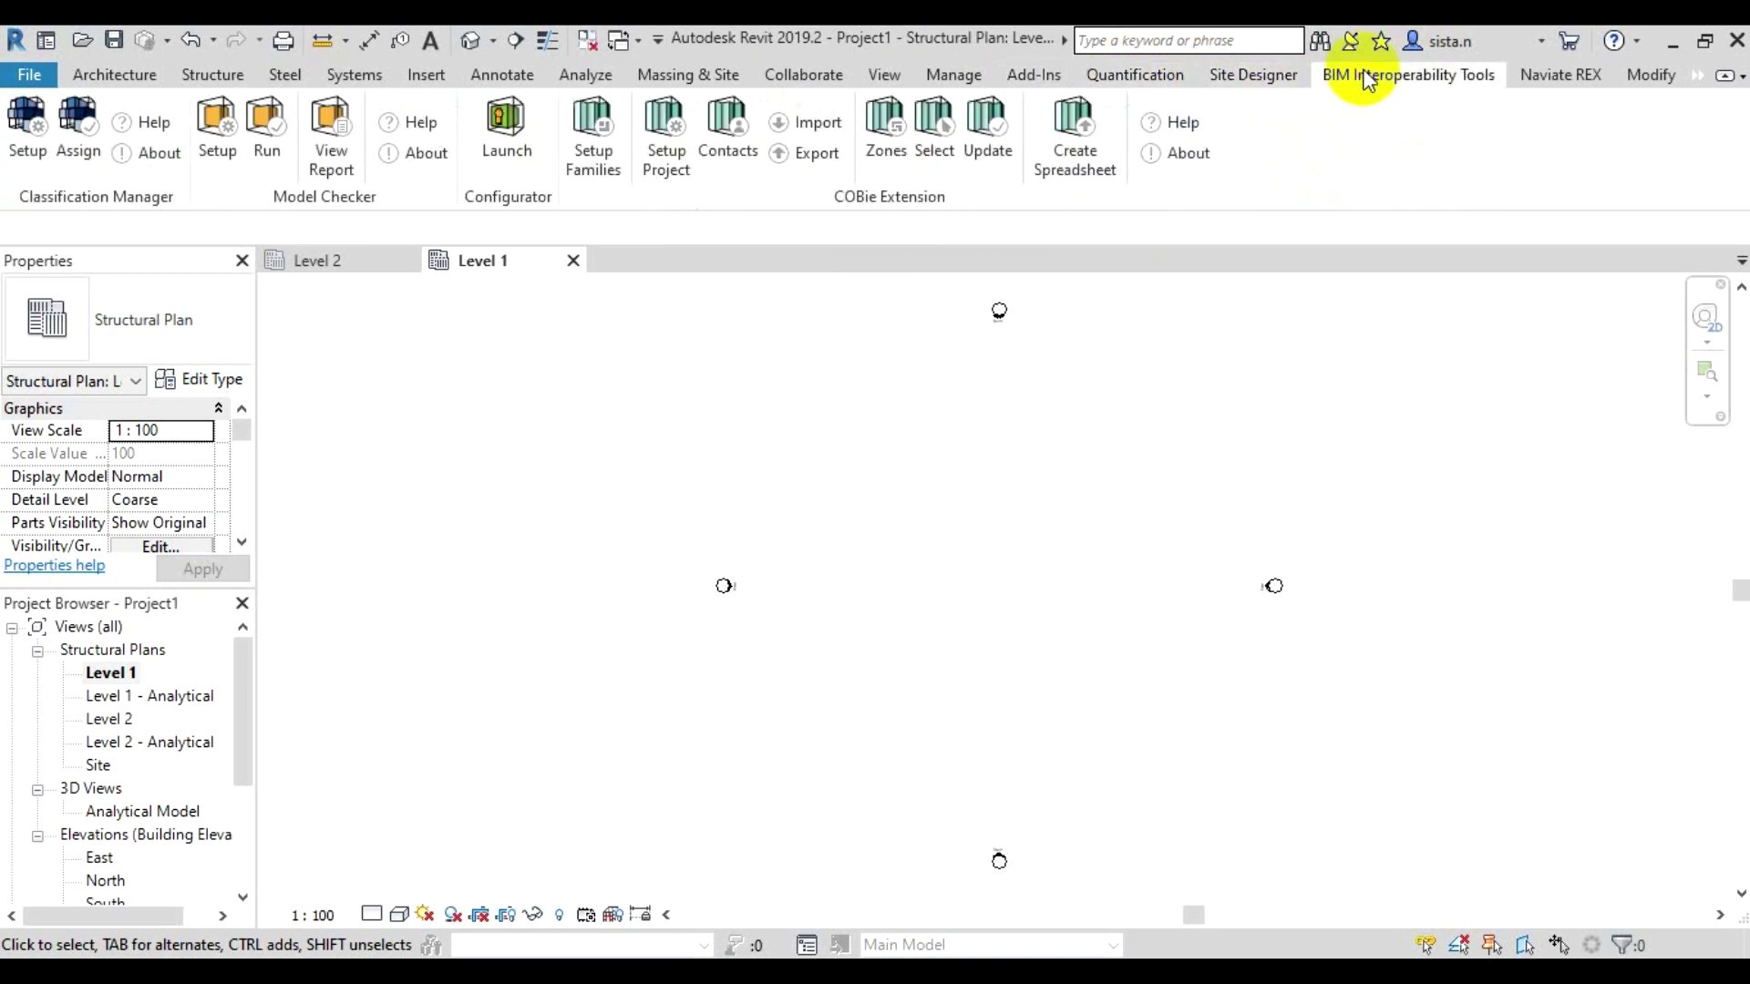
left_click(1240, 75)
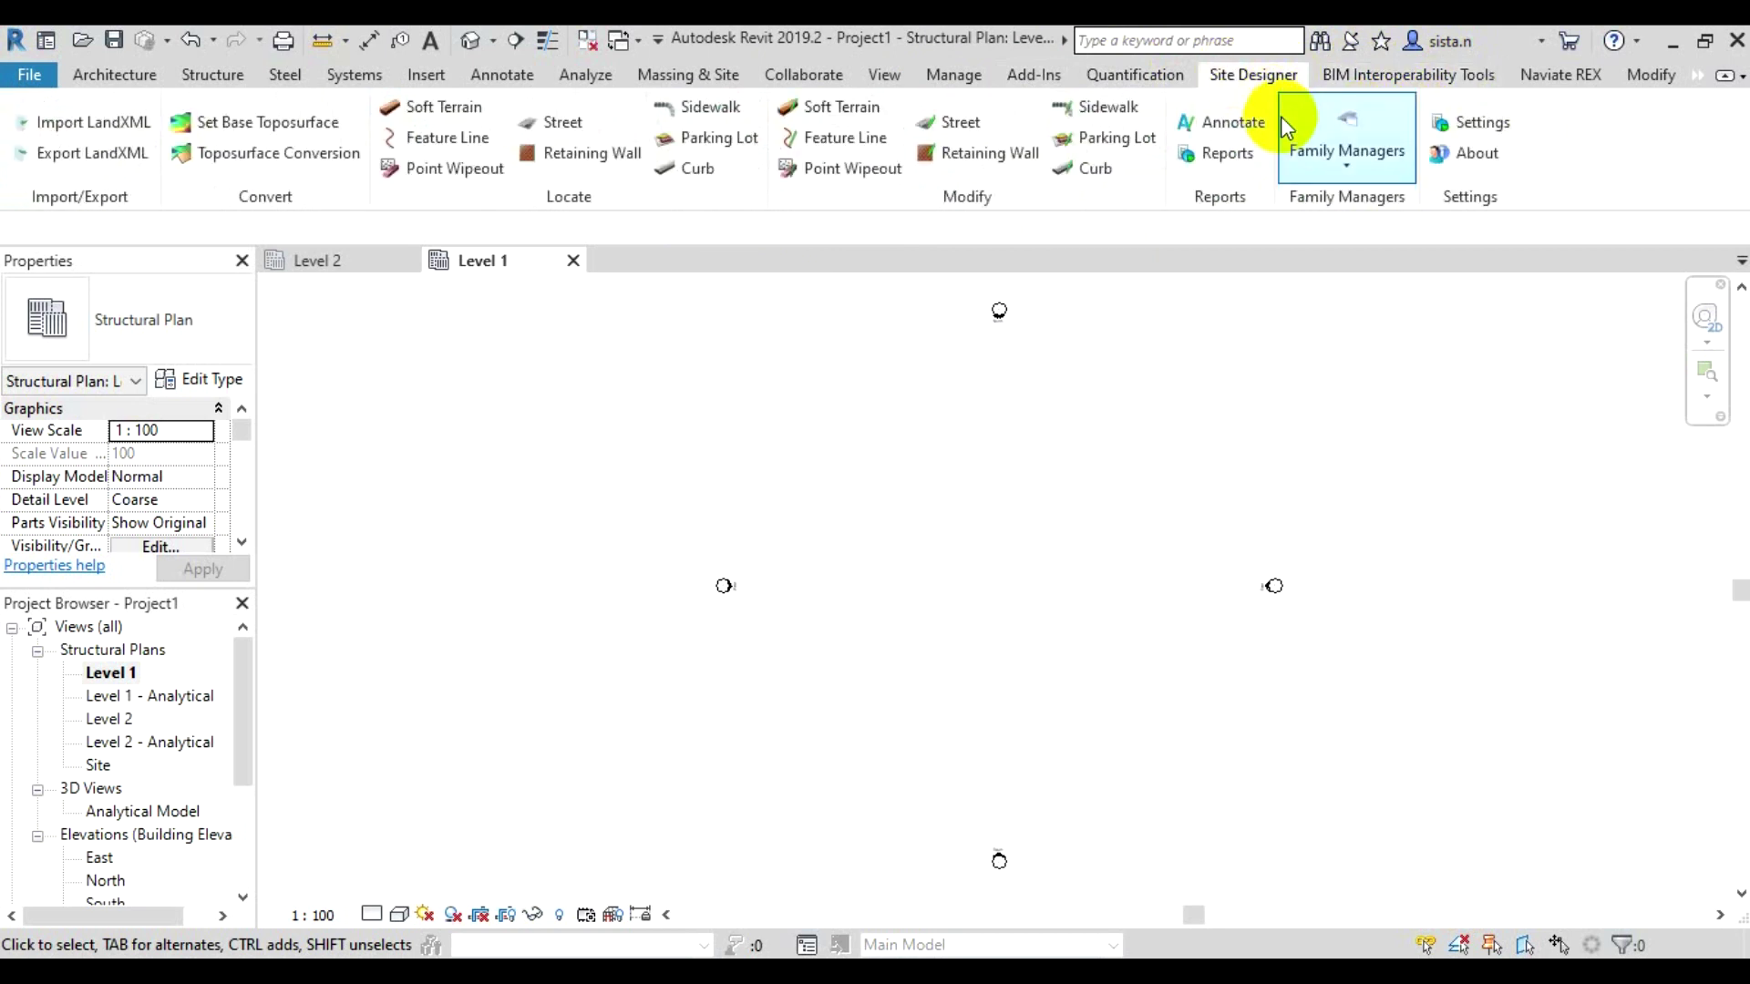
left_click(1560, 72)
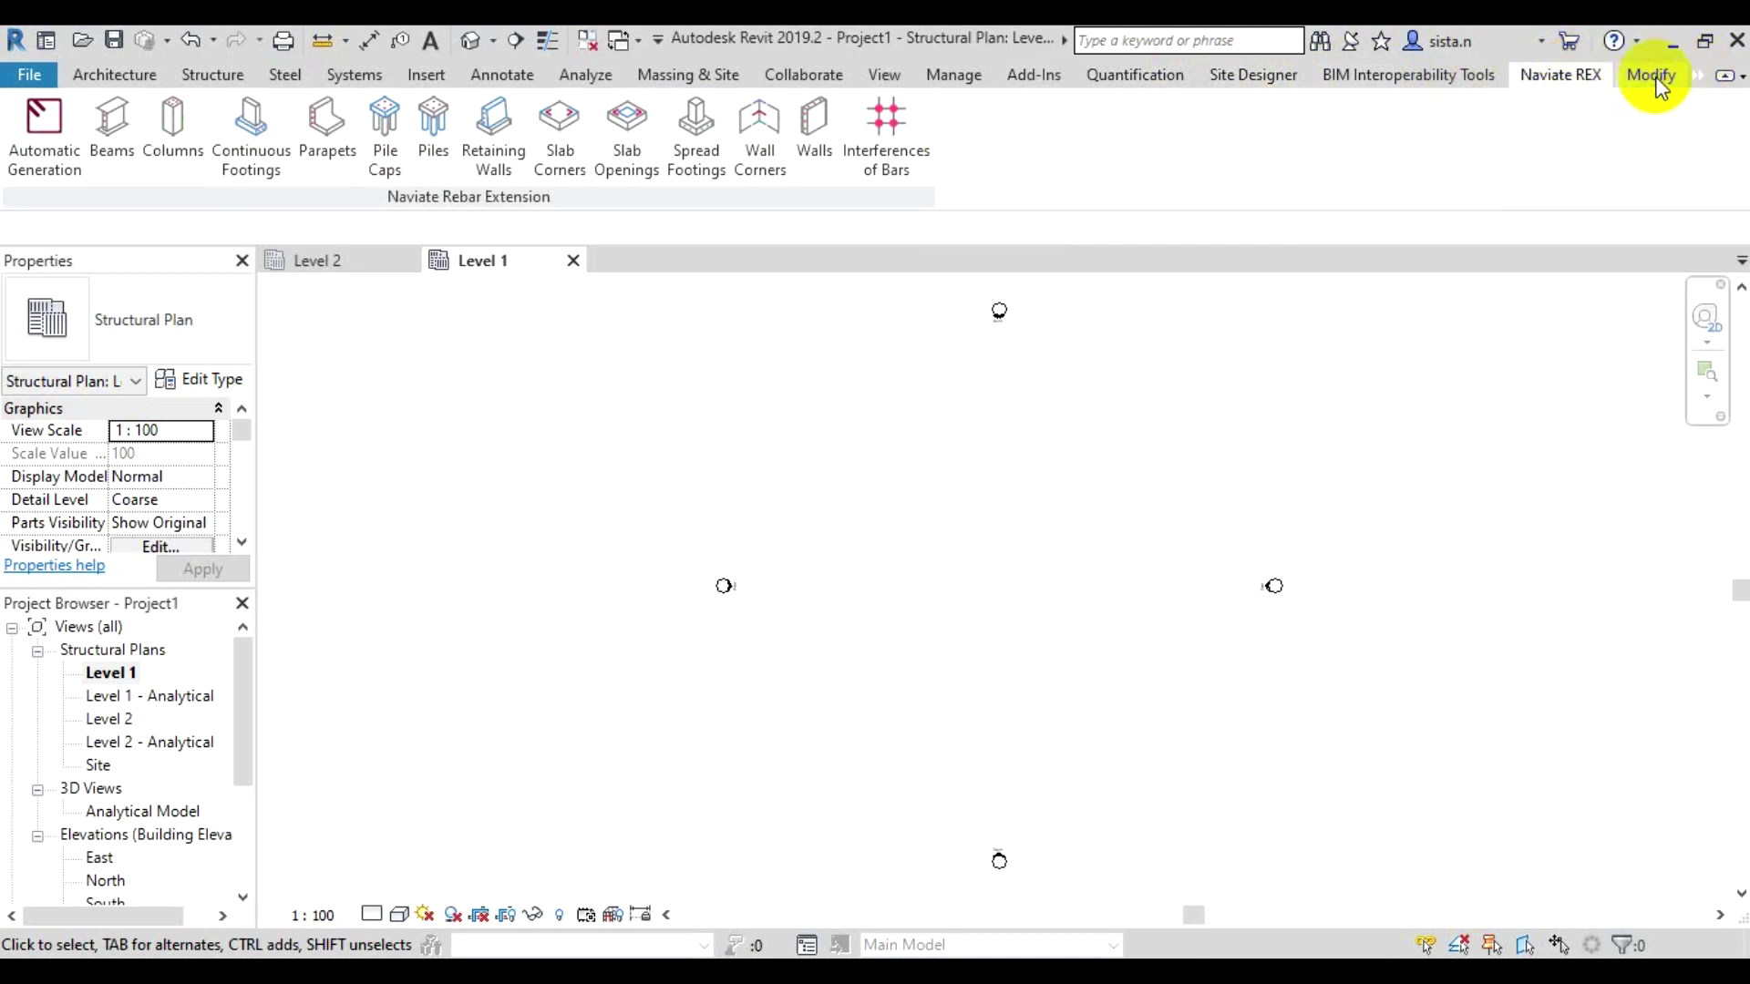
Close the Level 1 plan, leaving Level 2 open with the Structure tools displayed
left_click(1657, 80)
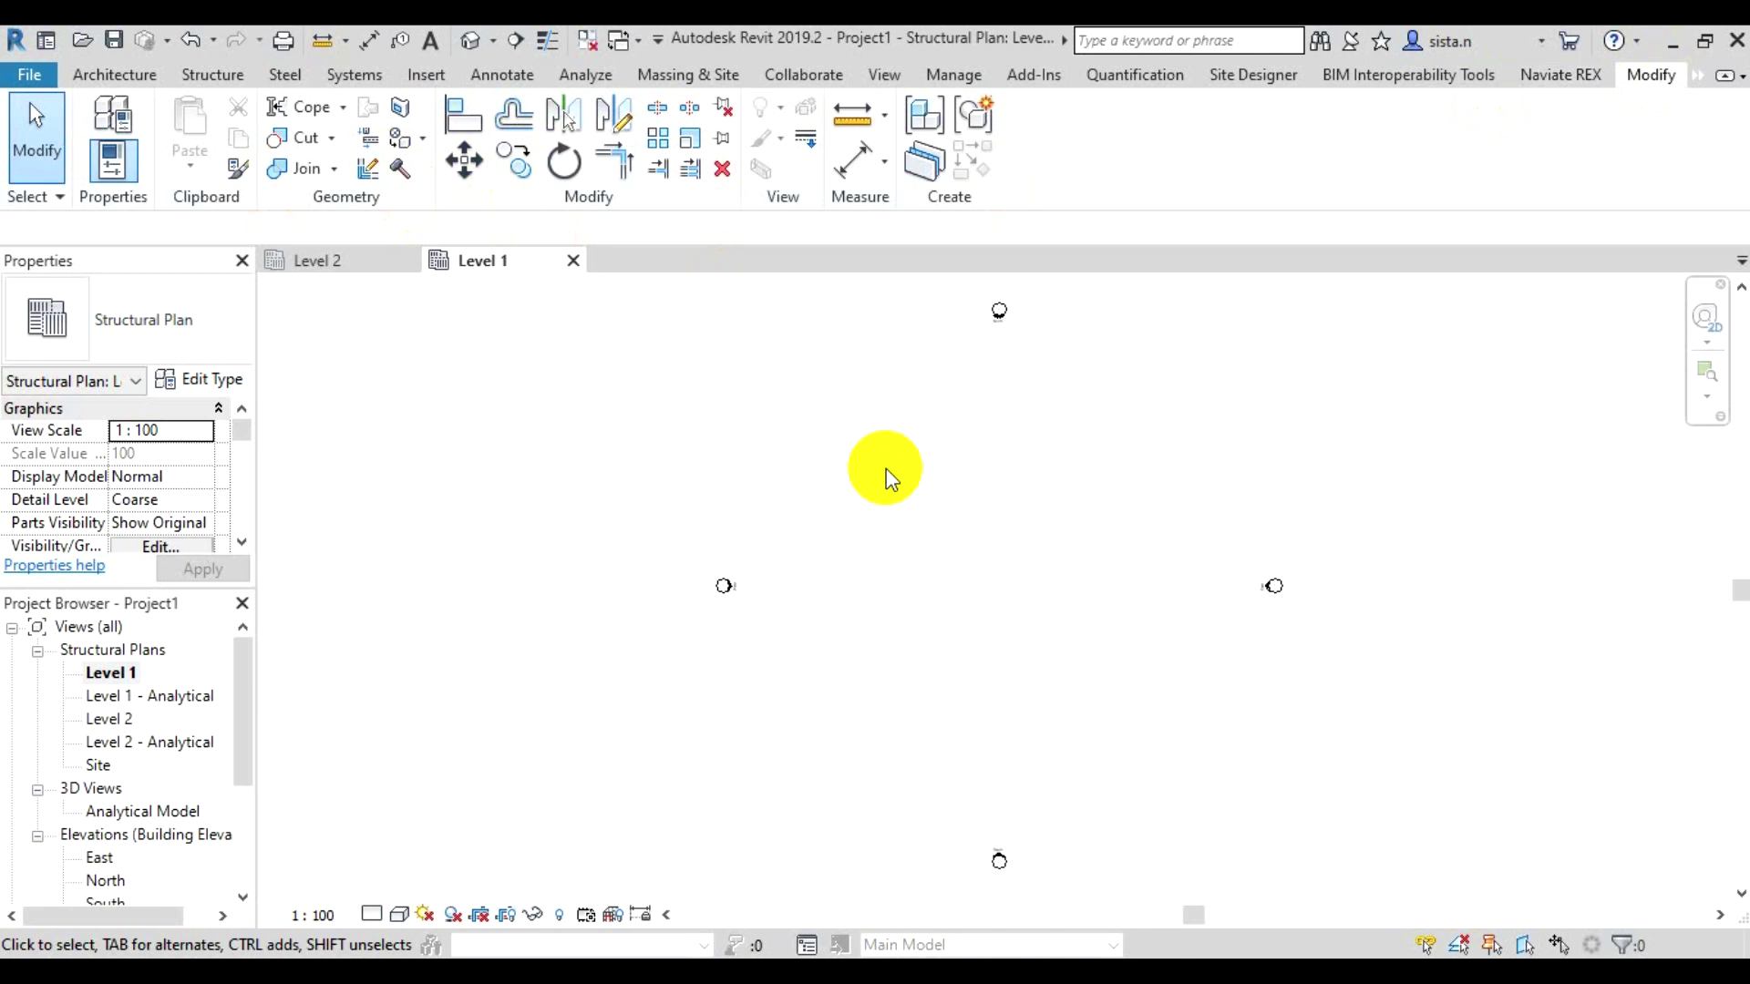
left_click(573, 261)
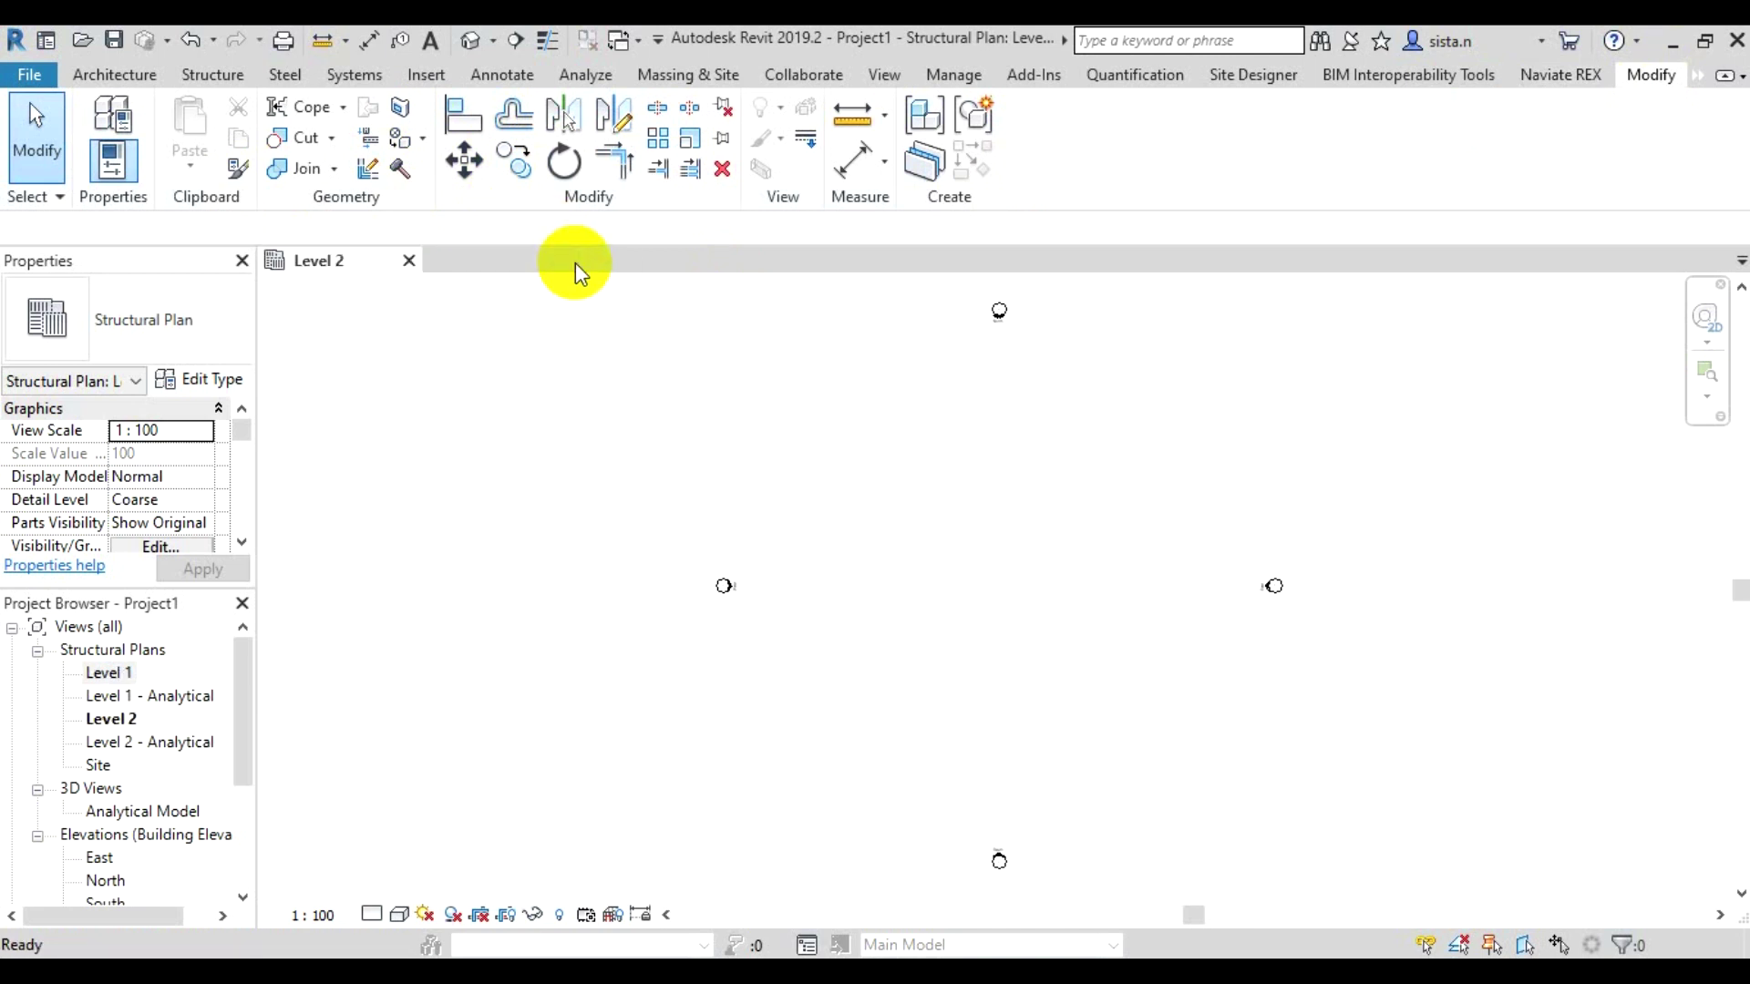
left_click(217, 75)
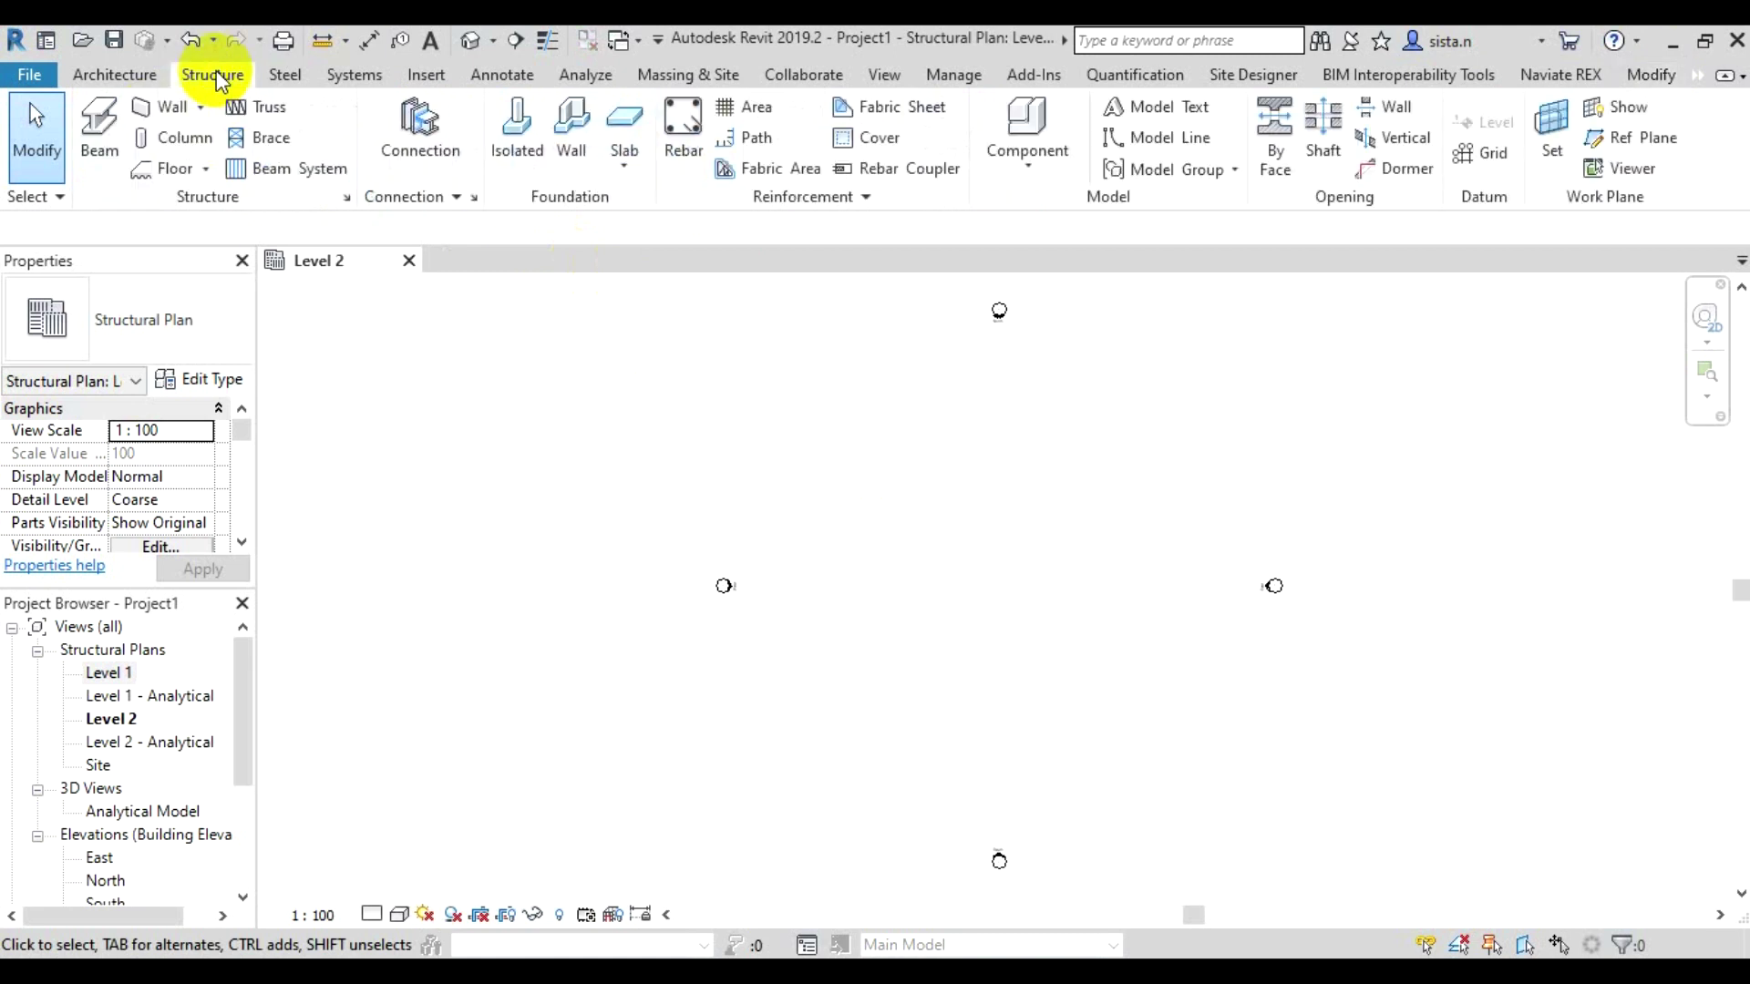